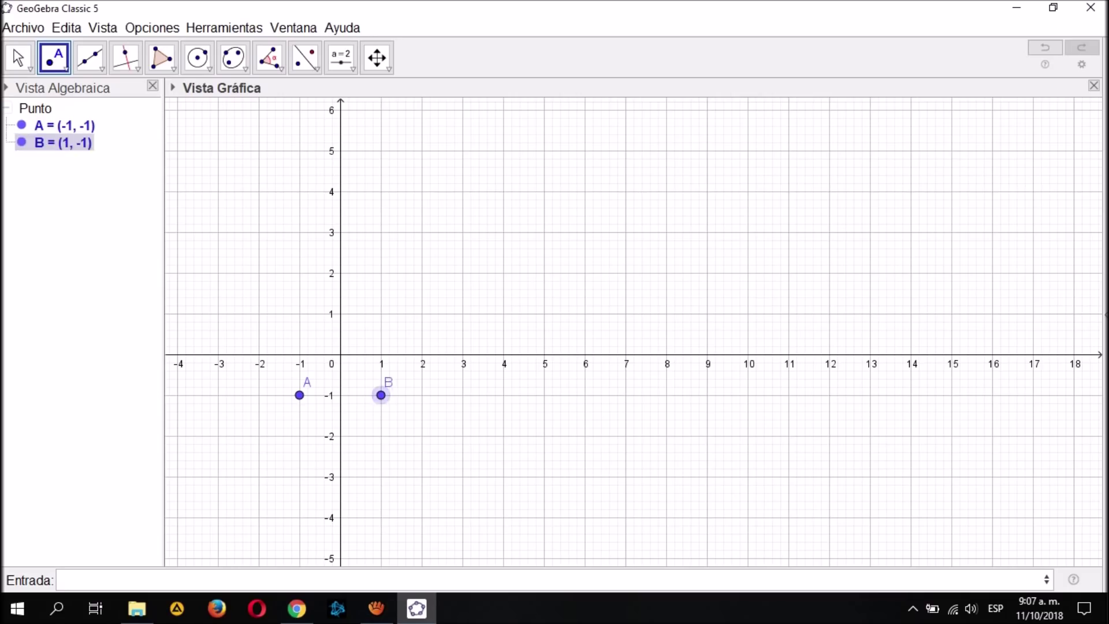
Start a regular polygon using points A and B as the endpoints of its base side.
click(162, 58)
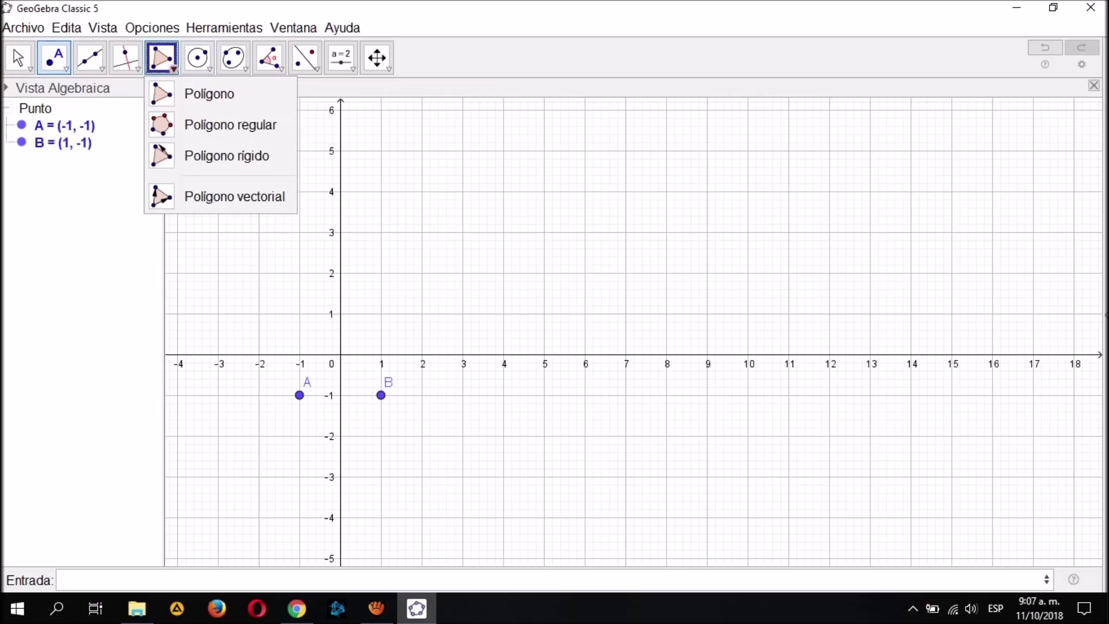
click(230, 125)
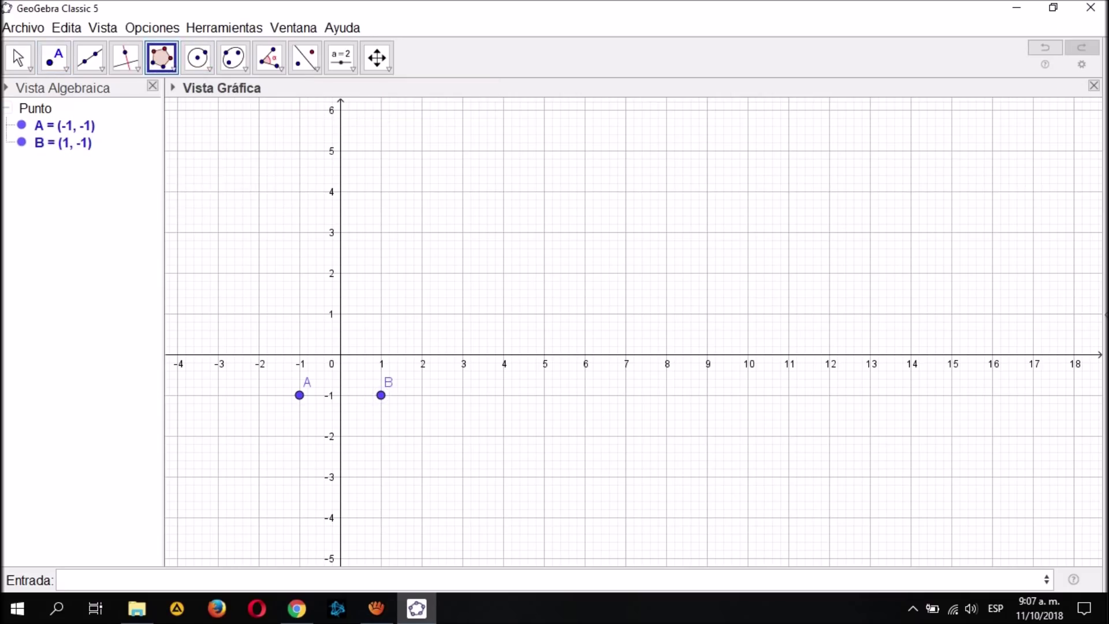
click(299, 395)
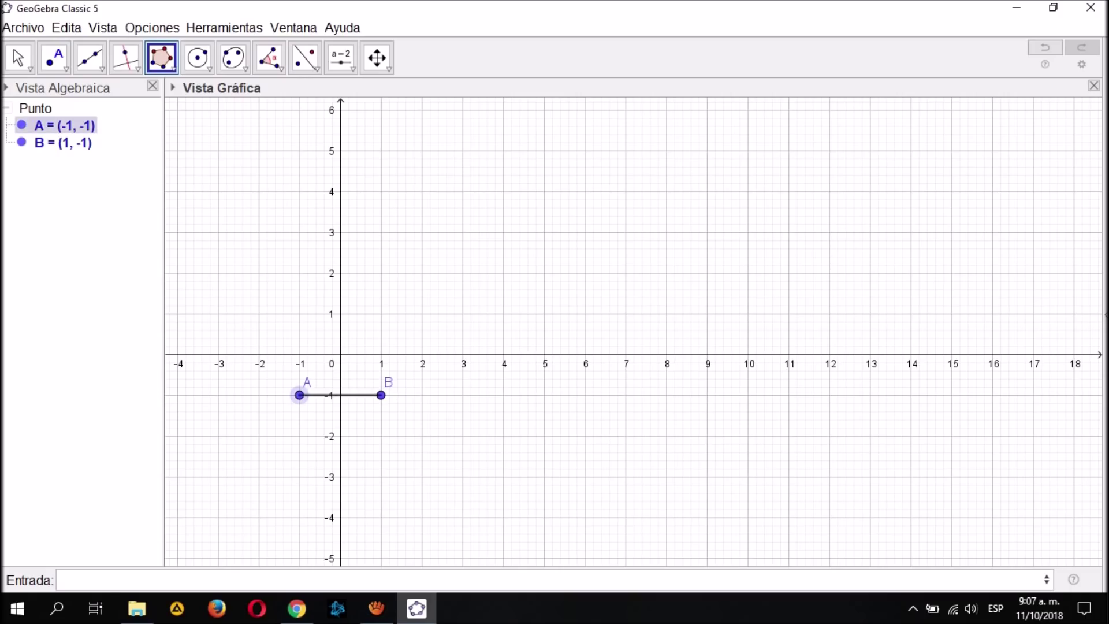
click(380, 395)
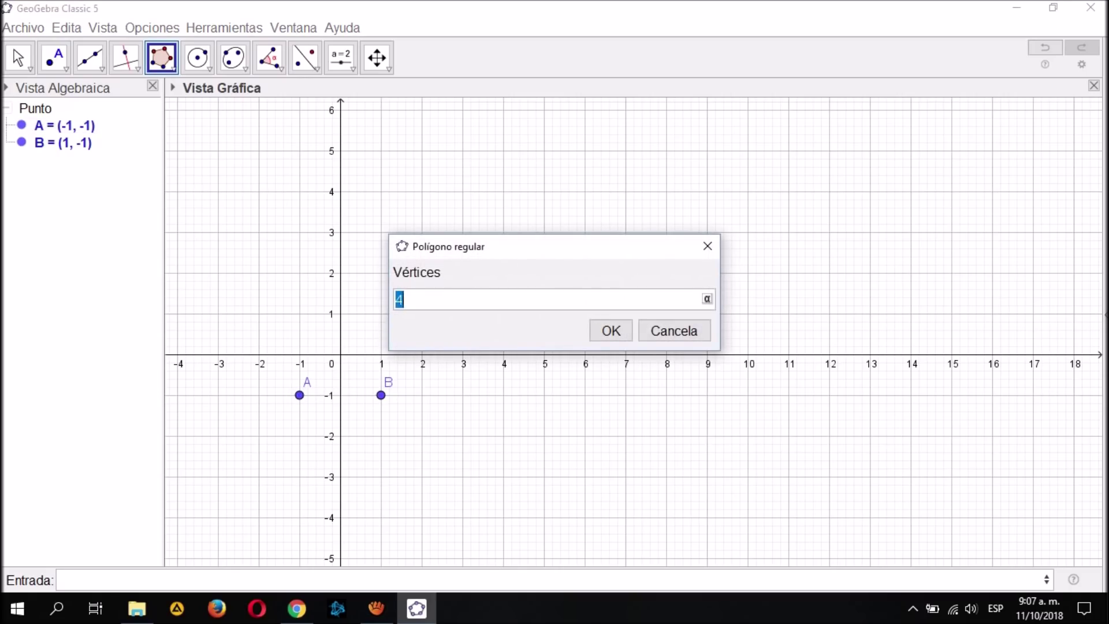
Create a number slider n with minimum 3, maximum 10 and increment 1.
click(341, 57)
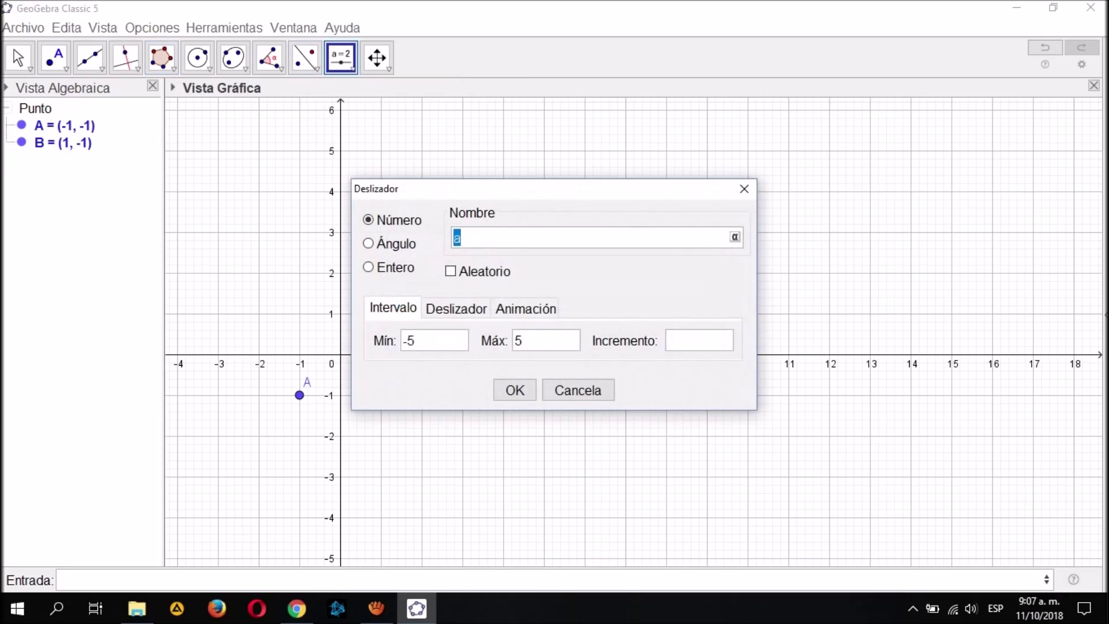
text(n)
double_click(411, 341)
key(shift+Home)
text(3)
key(Tab)
text(10)
text(1)
key(Return)
Create the regular polygon with n as its vertex count and set the n slider to 10.
text(n)
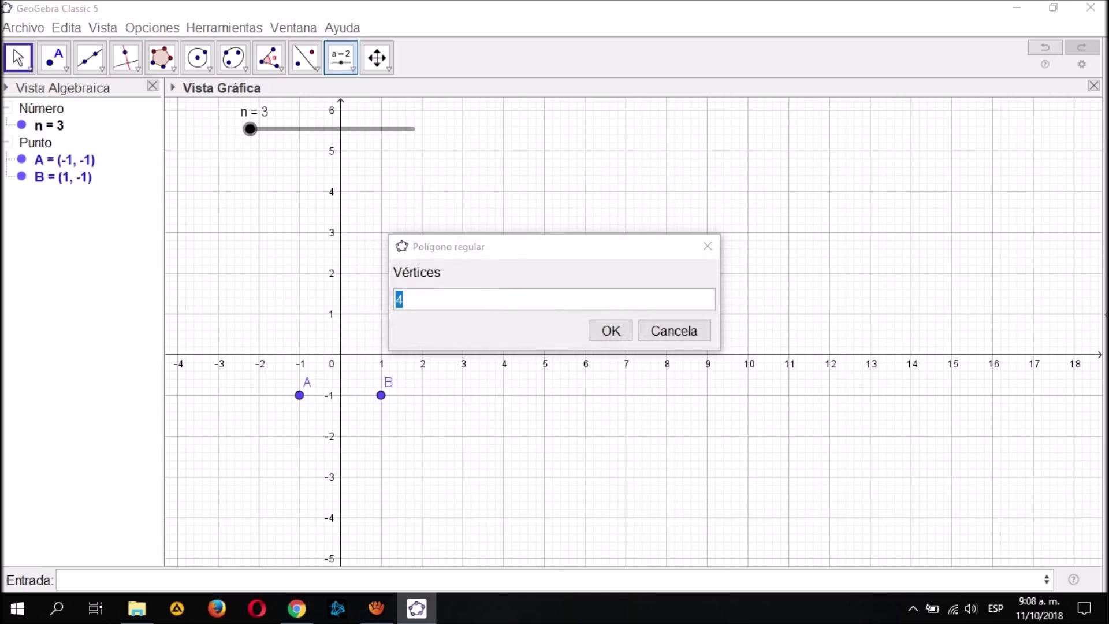
click(707, 246)
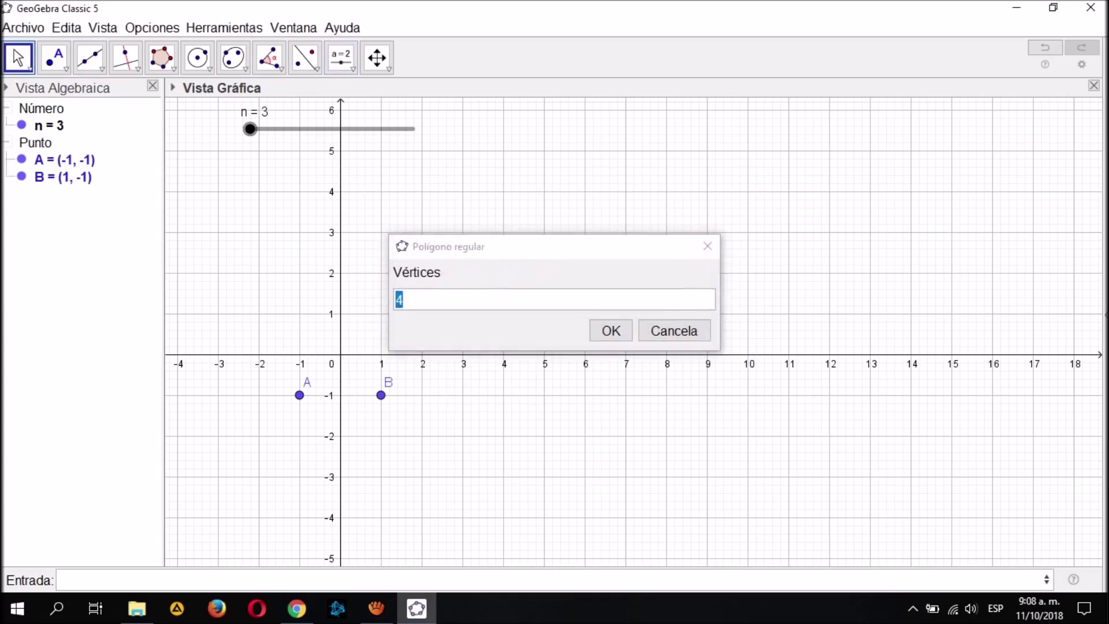
text(n)
click(610, 330)
drag(250, 129, 413, 129)
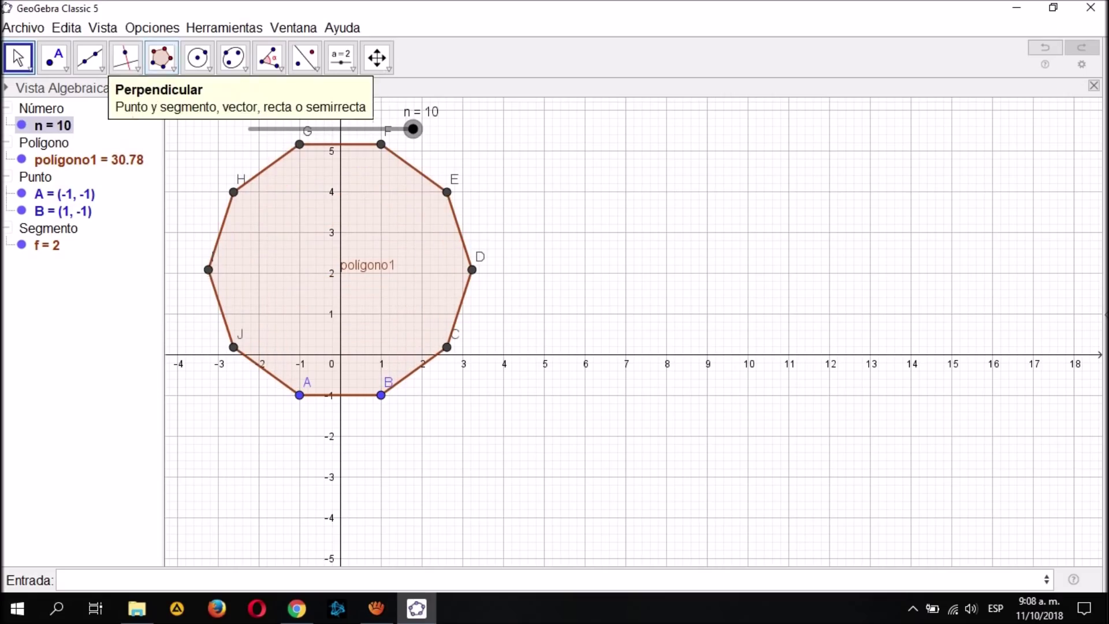
Construct perpendicular bisectors of the decagon's sides AJ and CD.
click(126, 57)
click(172, 68)
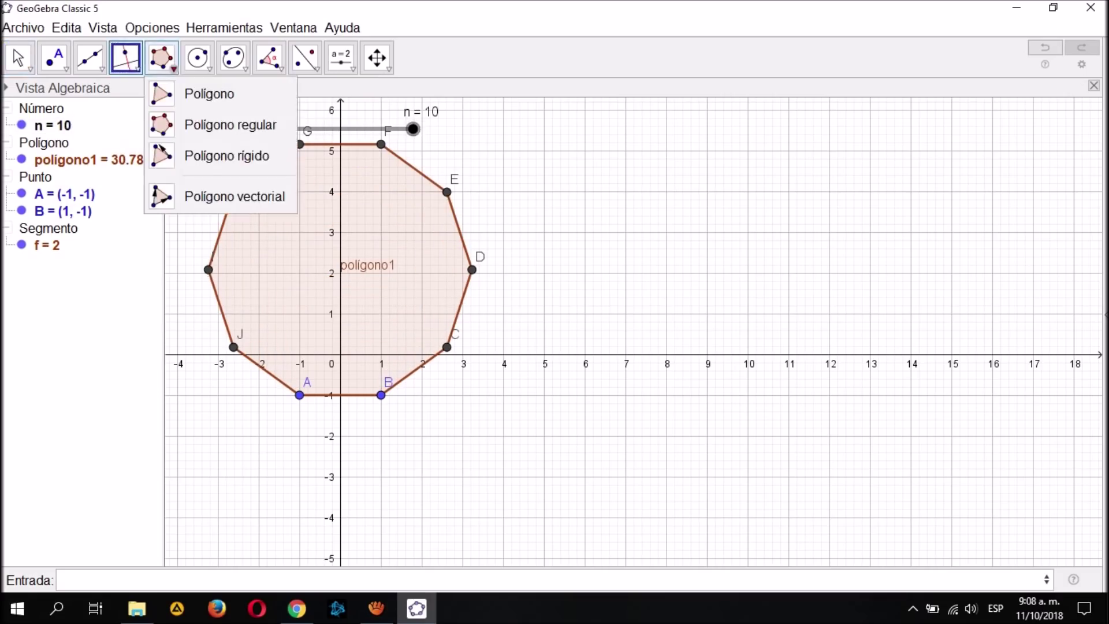
mouse_move(138, 69)
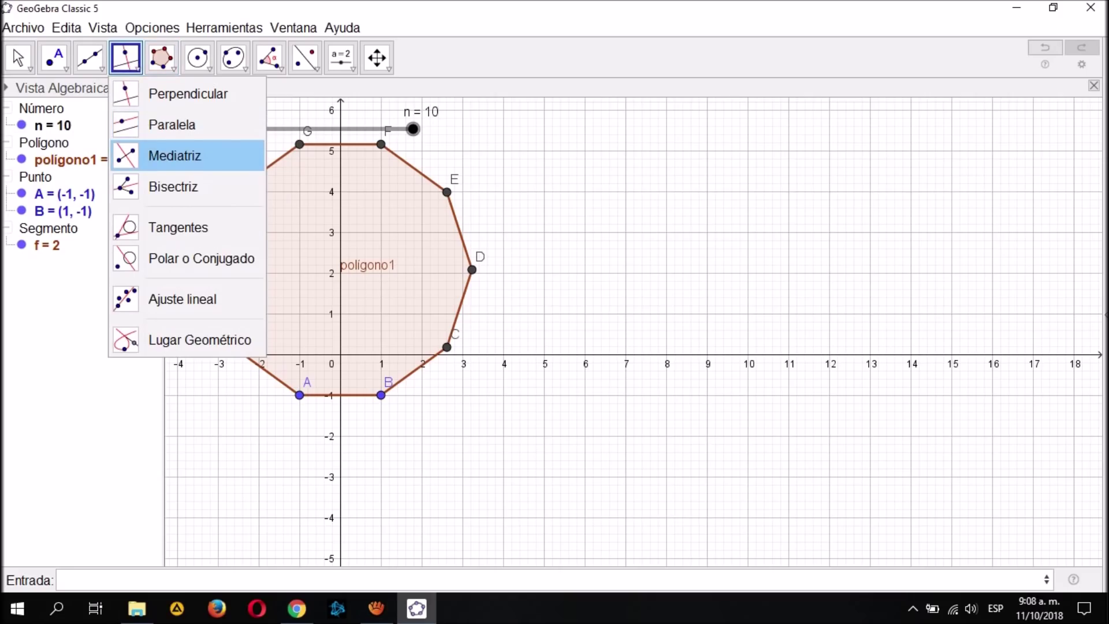
click(174, 155)
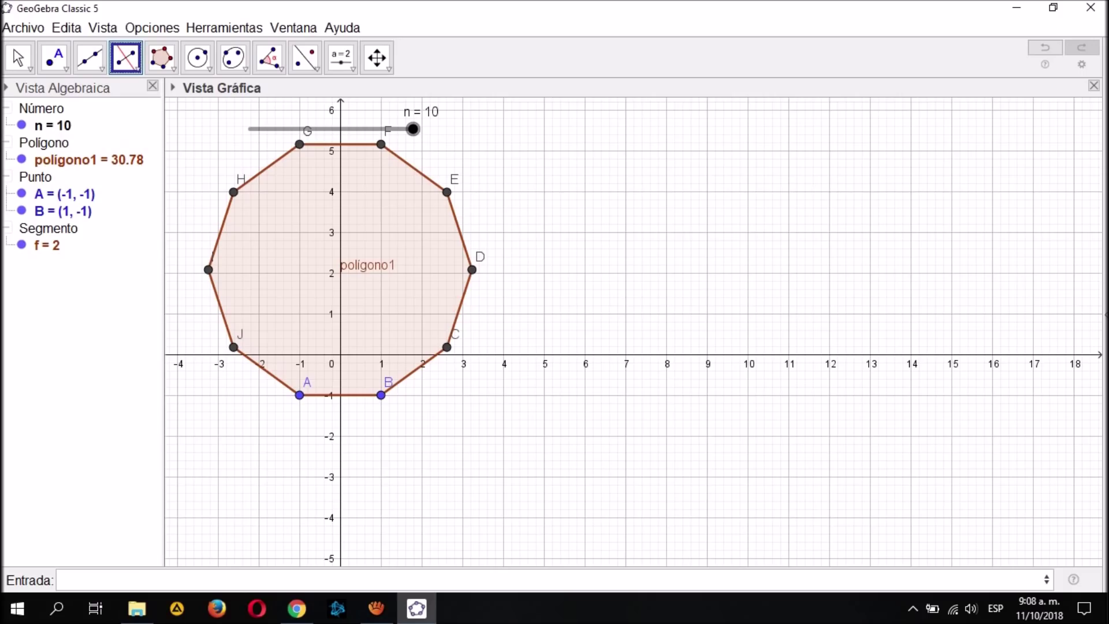
click(267, 371)
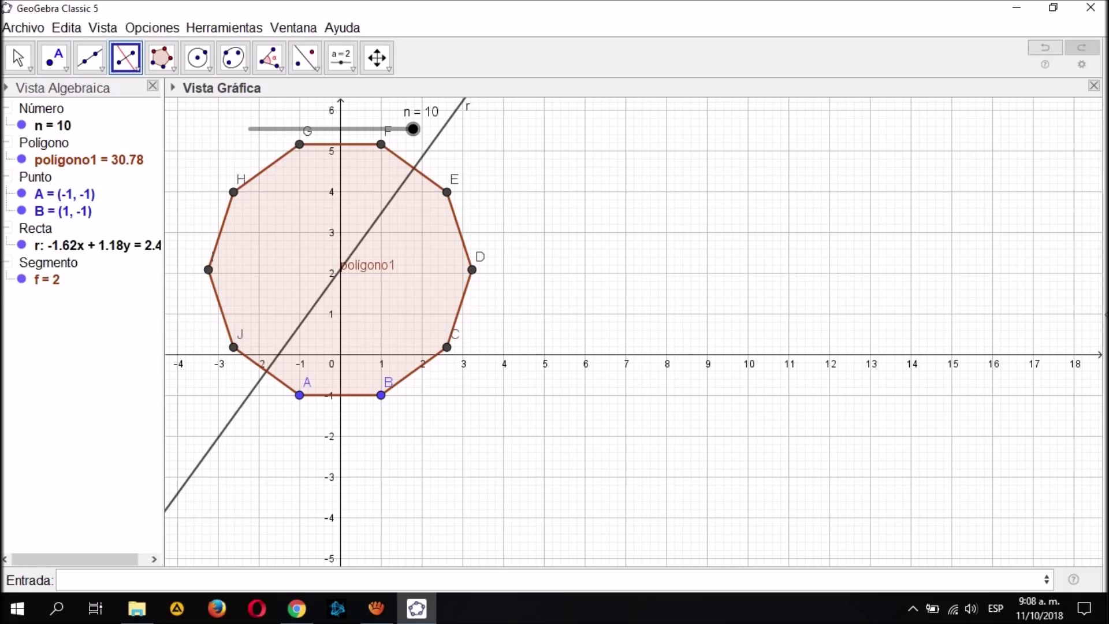
click(460, 308)
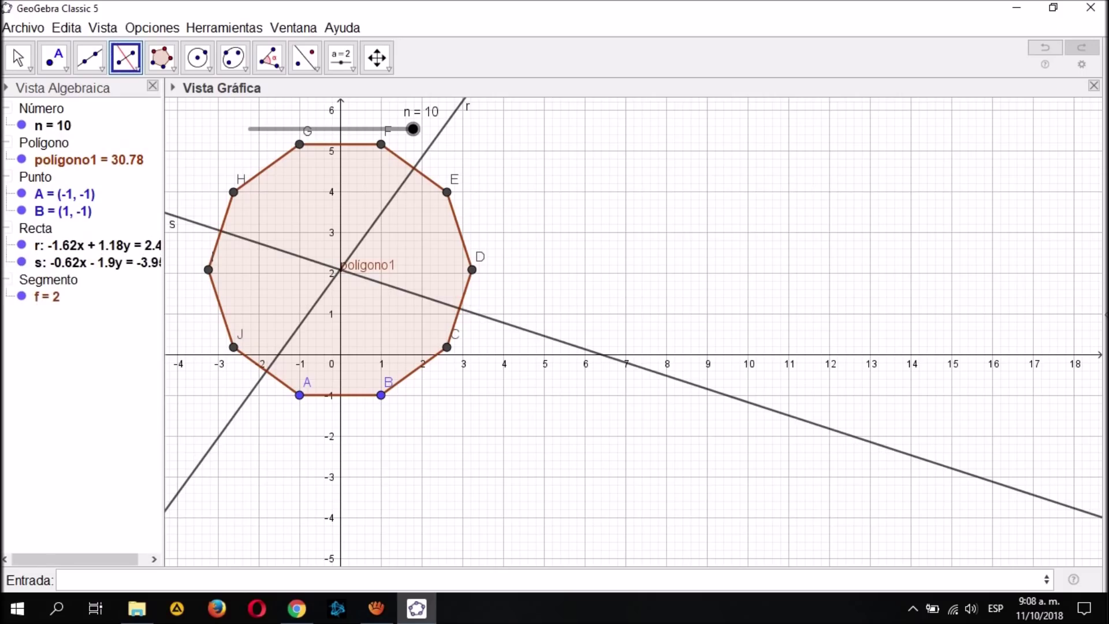
Mark the intersection point of the two perpendicular bisectors as the polygon's center.
click(56, 59)
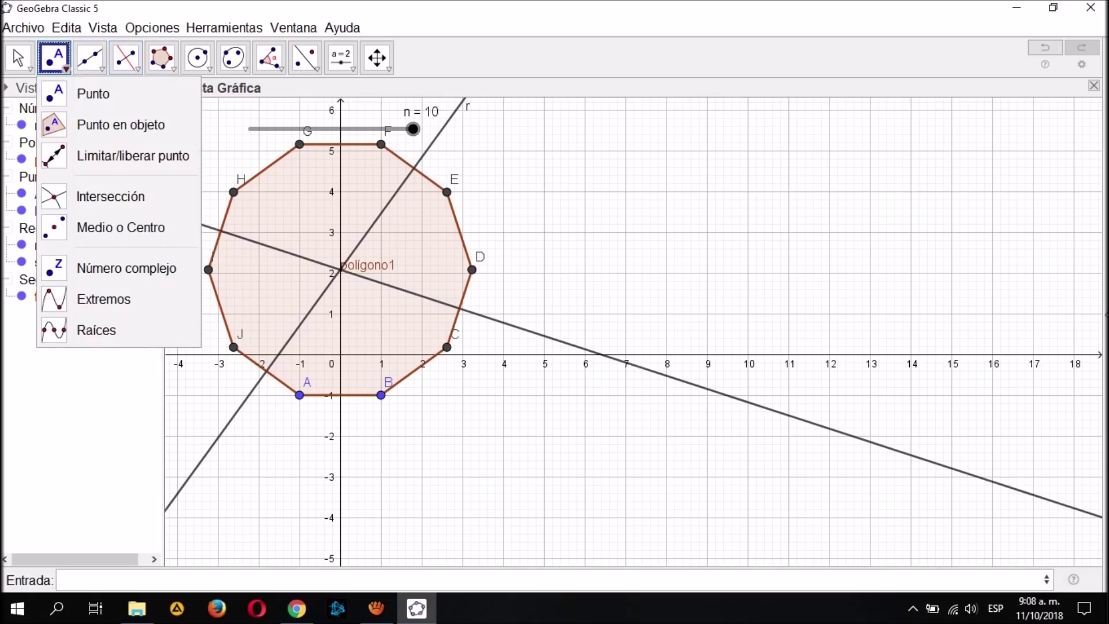
click(110, 196)
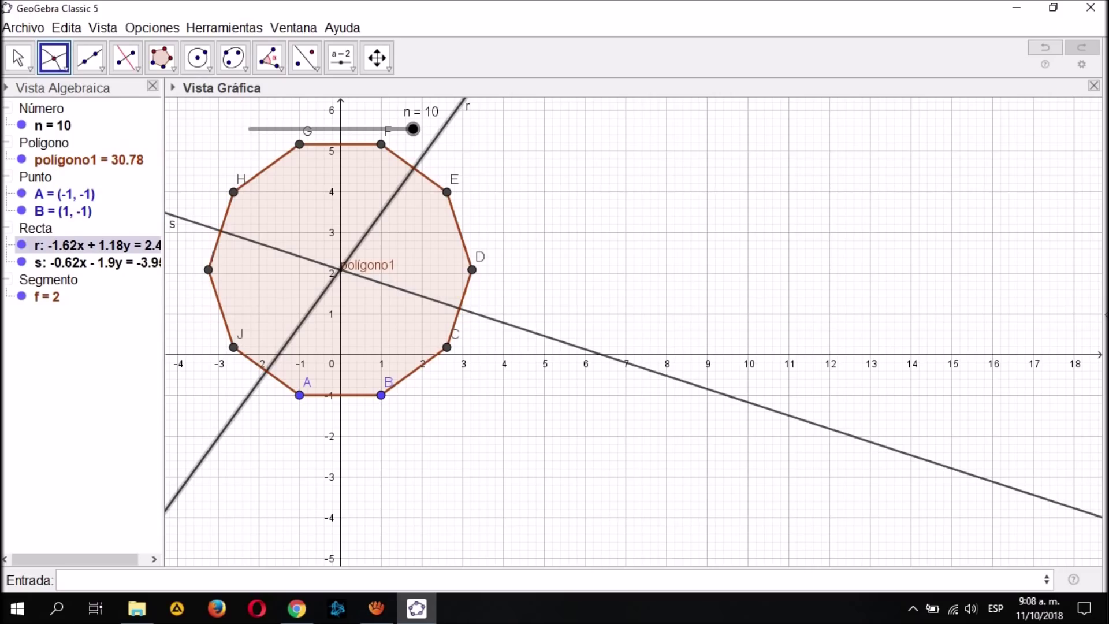
click(340, 269)
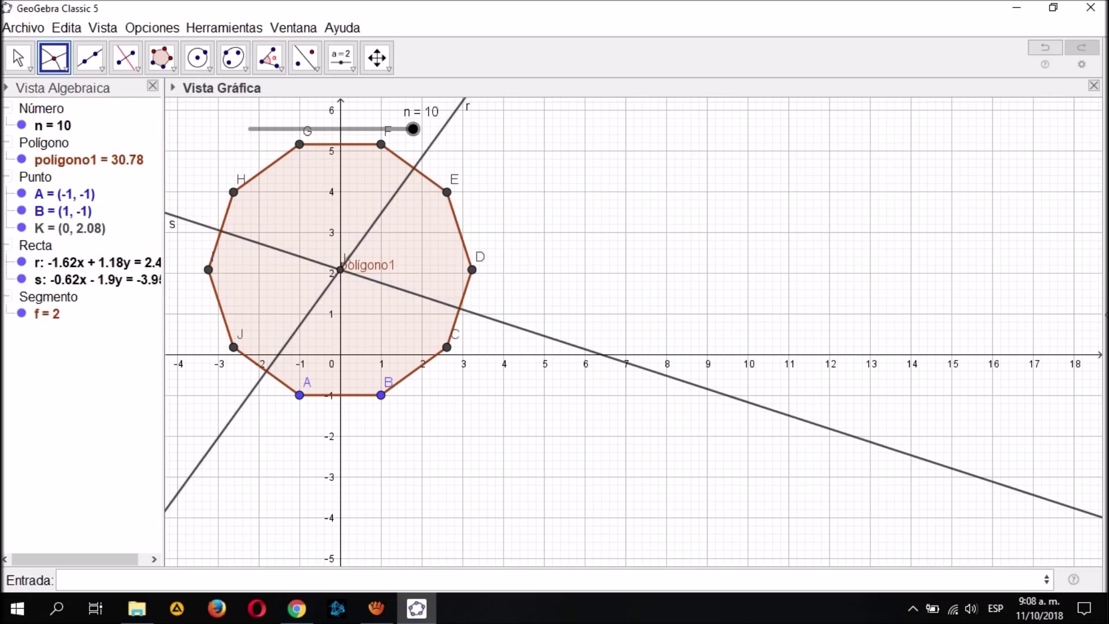
Hide both perpendicular bisectors, r and s, in the graphics view.
click(19, 58)
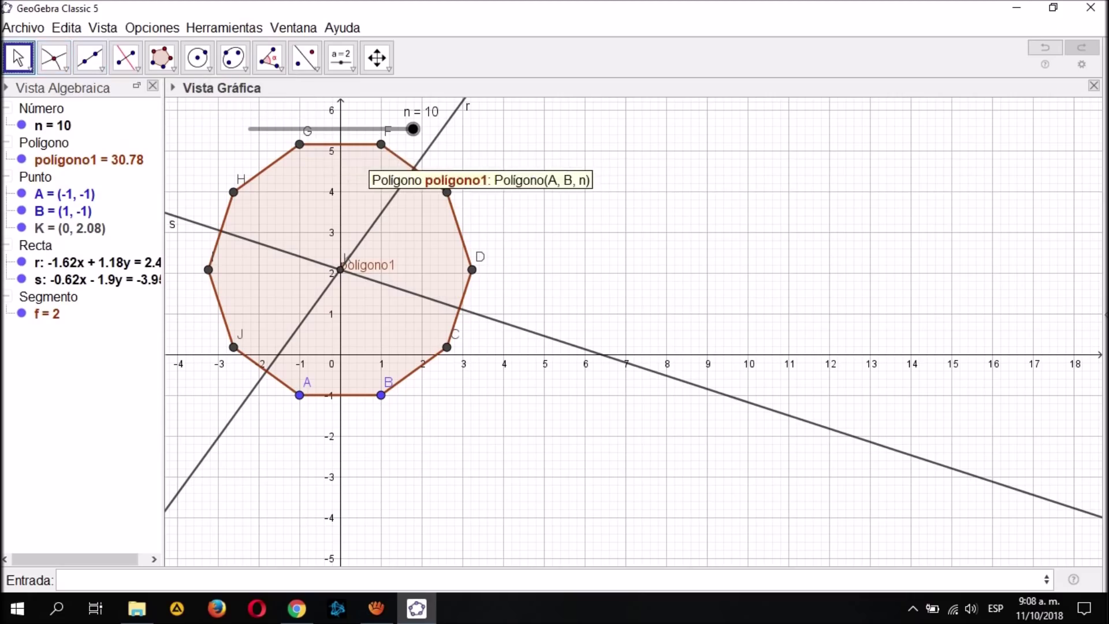
right_click(397, 193)
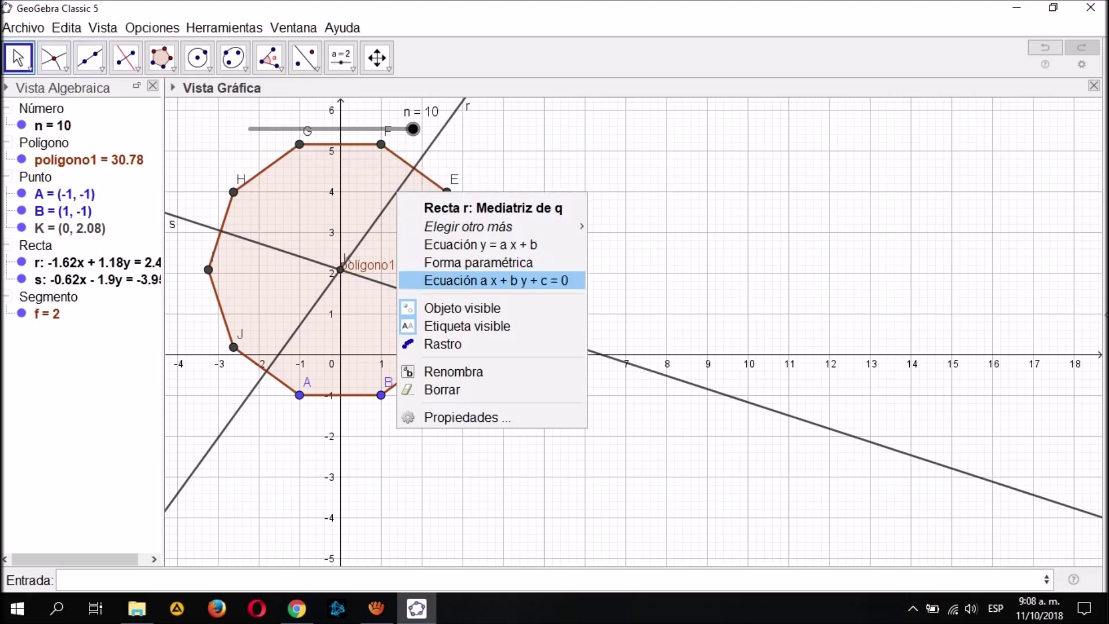
click(462, 308)
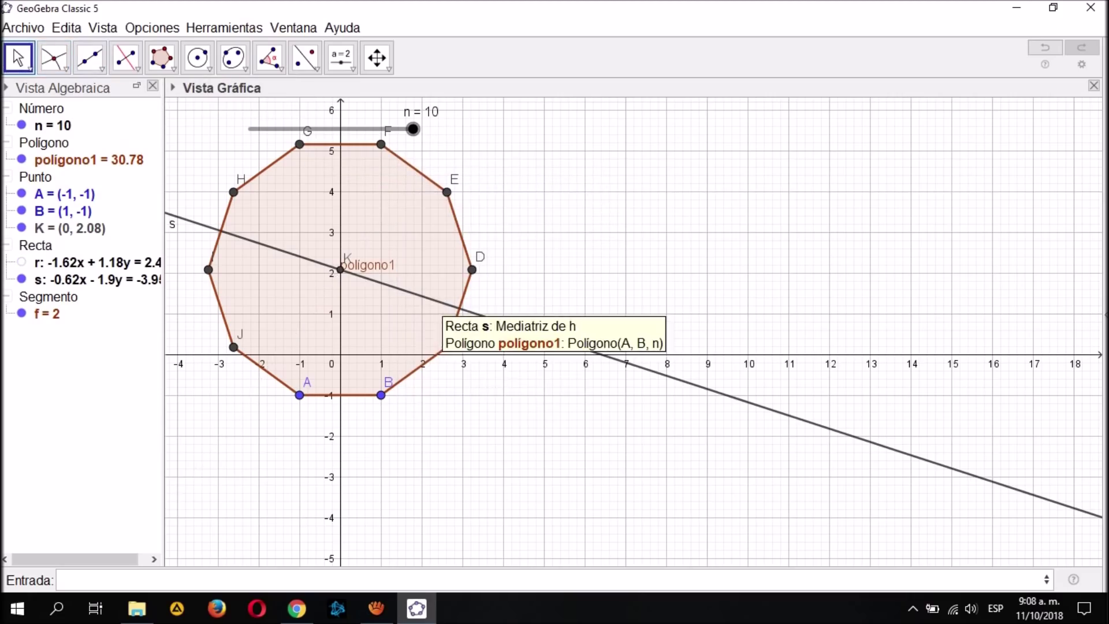
right_click(436, 302)
click(479, 416)
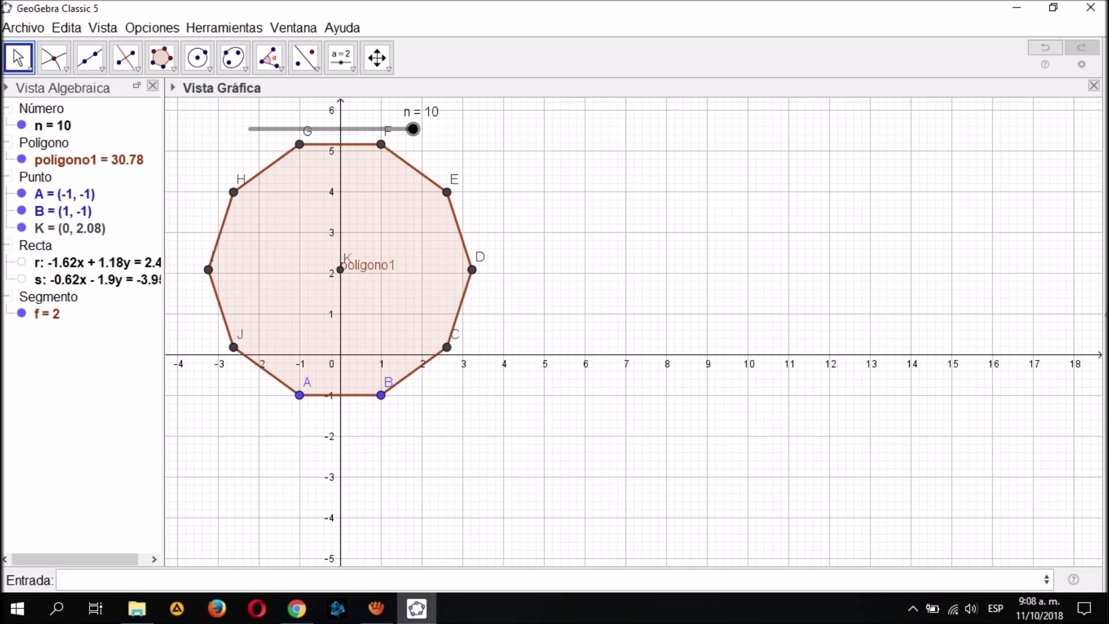
Set the n slider to 7 and show the 3D graphics view beside the 2D one.
mouse_move(413, 129)
mouse_down()
mouse_move(272, 128)
mouse_move(413, 129)
mouse_up()
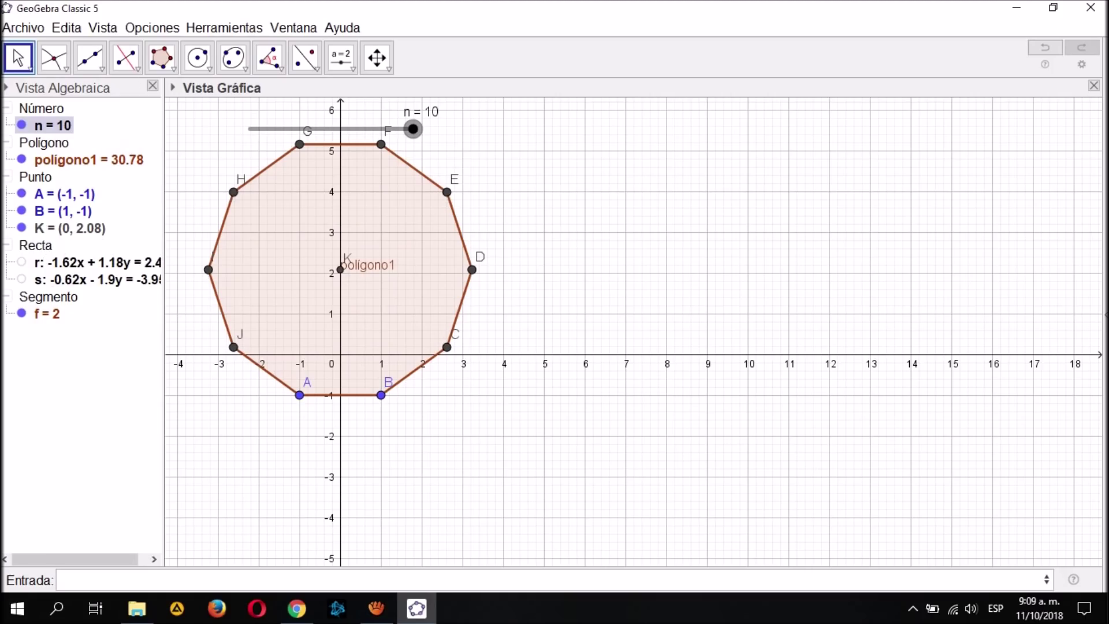
drag(413, 129, 343, 129)
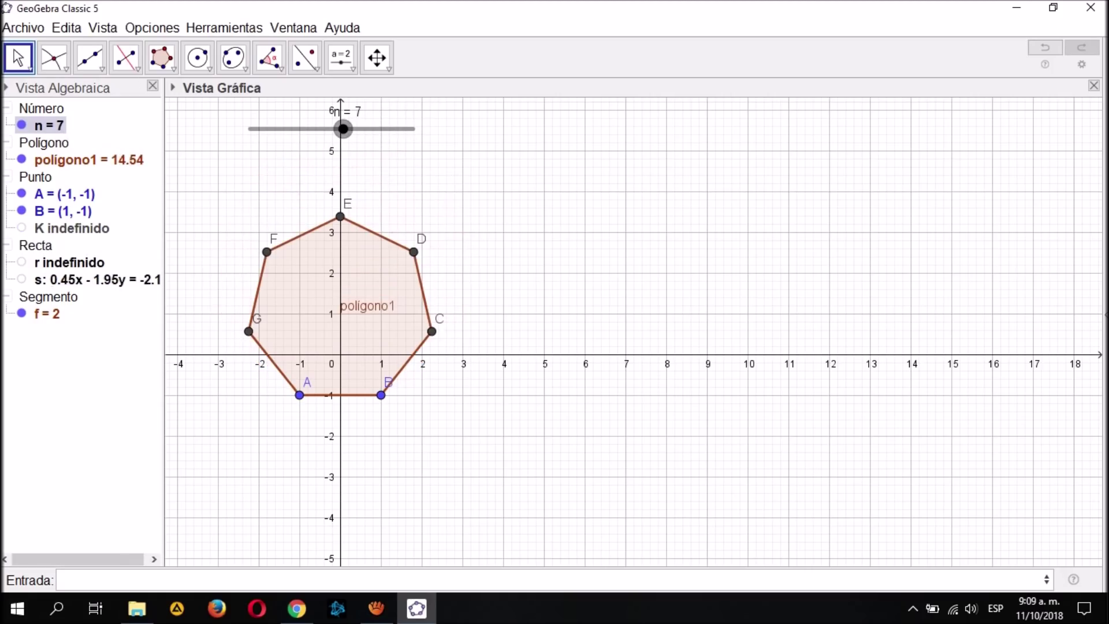
click(103, 28)
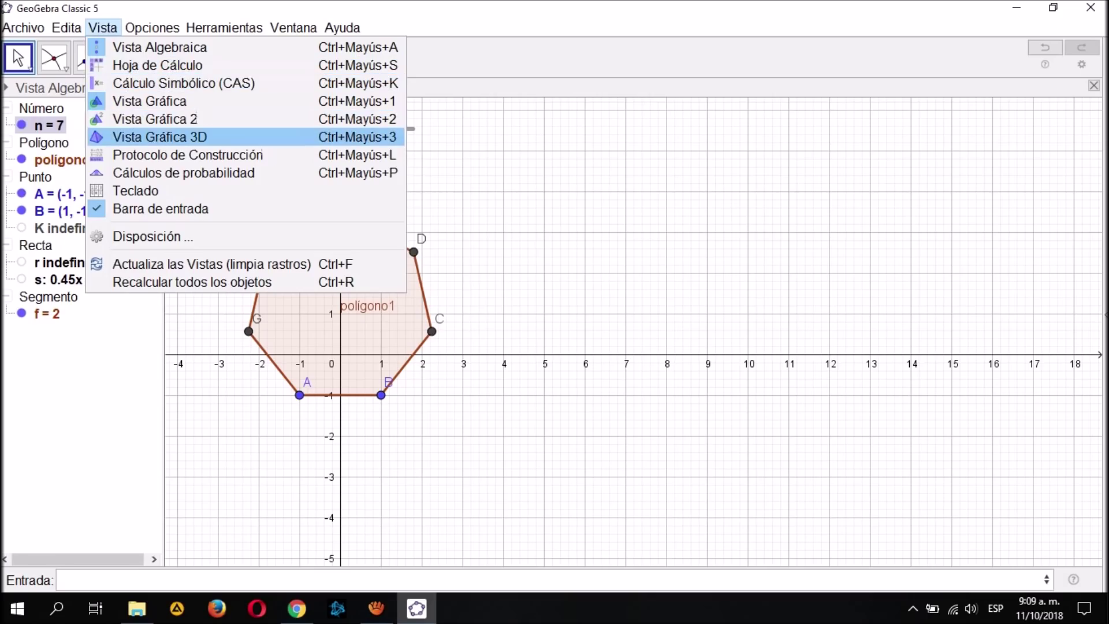
click(159, 137)
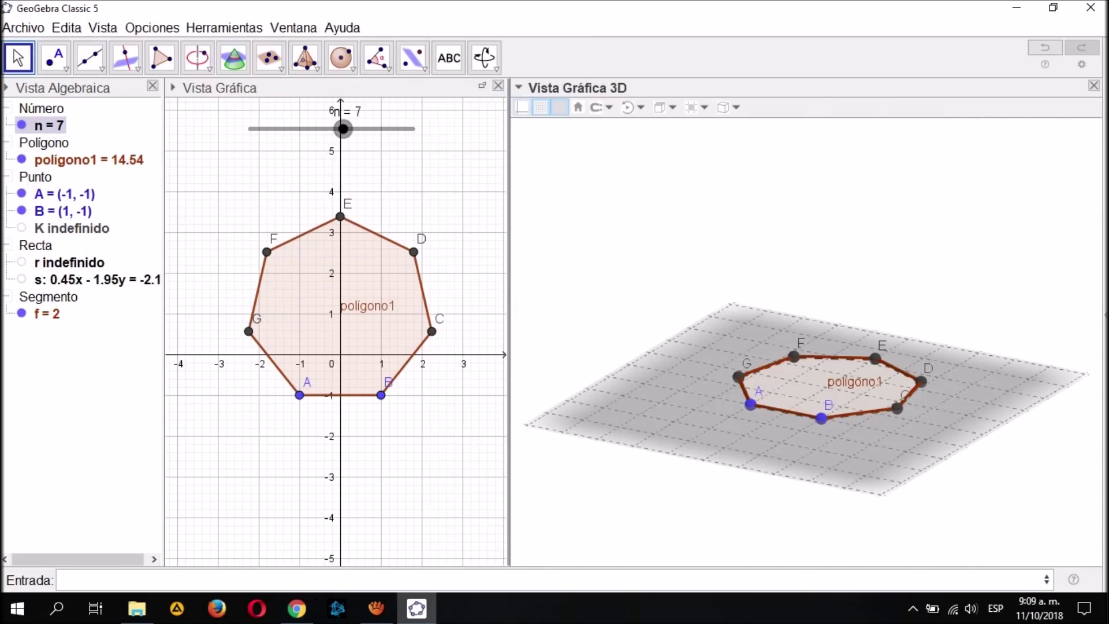
Test the polygon in both views by varying the n slider through 6, 10 and 3, finishing at 10.
drag(344, 129, 320, 128)
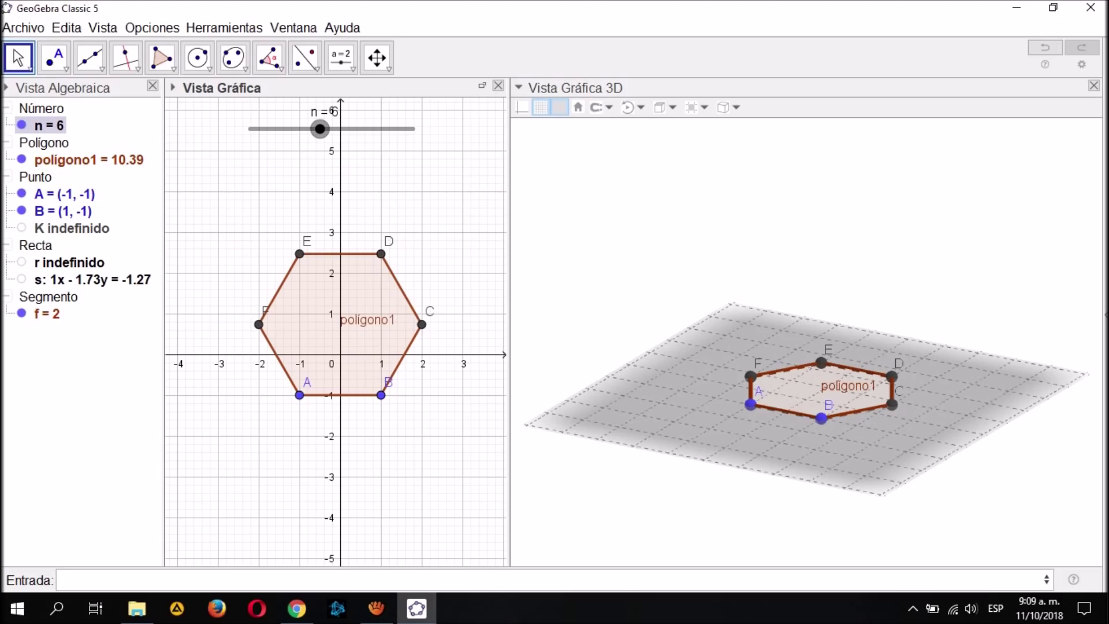
click(19, 58)
drag(231, 202, 215, 268)
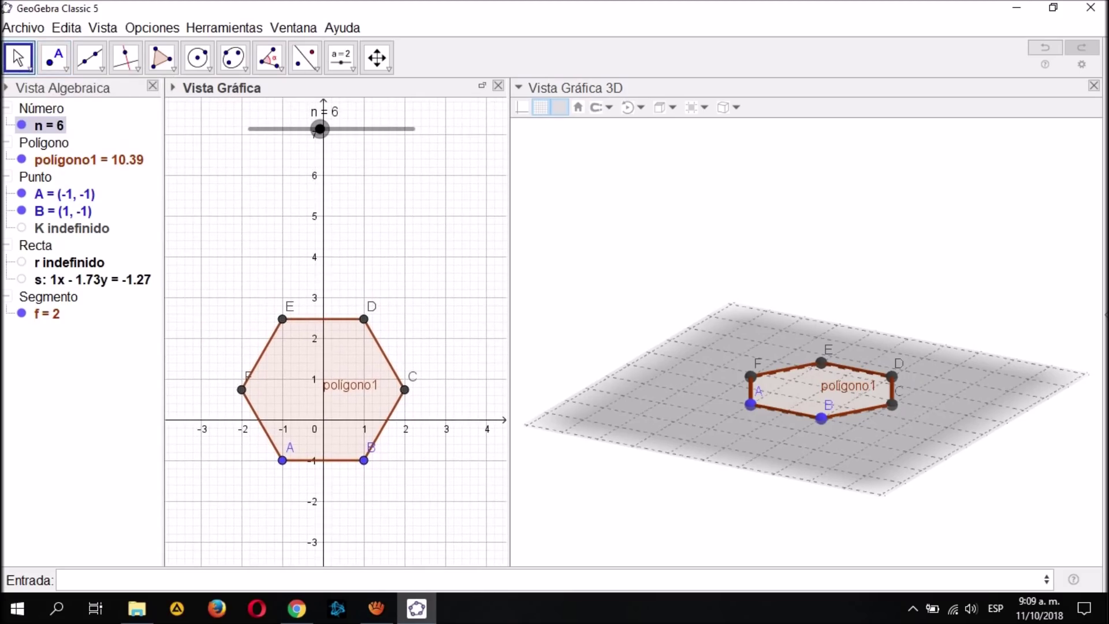
drag(319, 128, 414, 129)
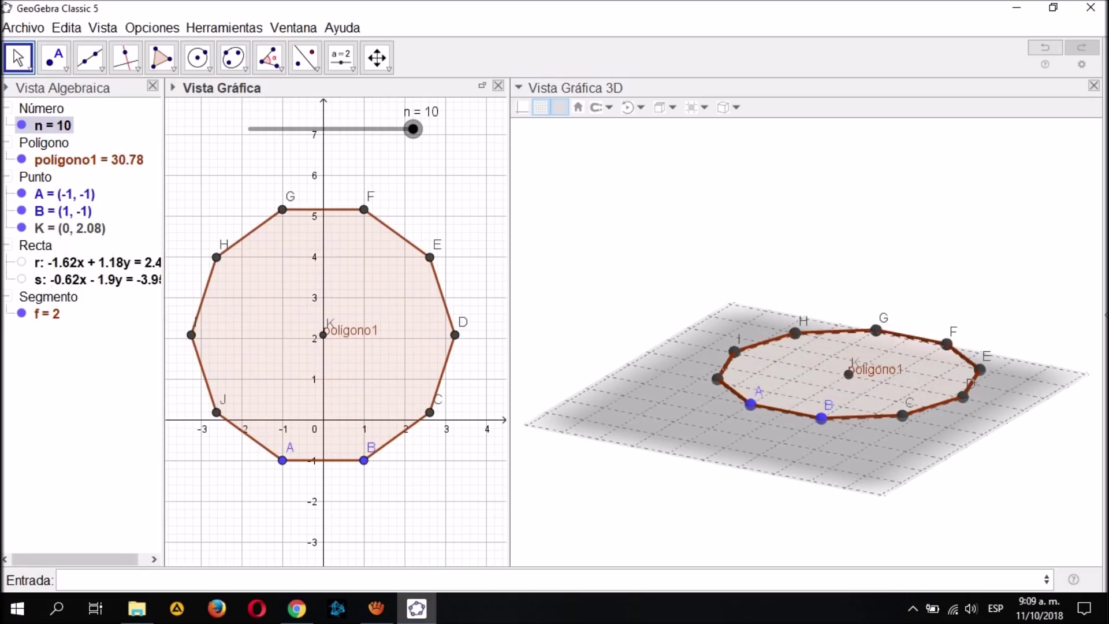
drag(414, 129, 250, 129)
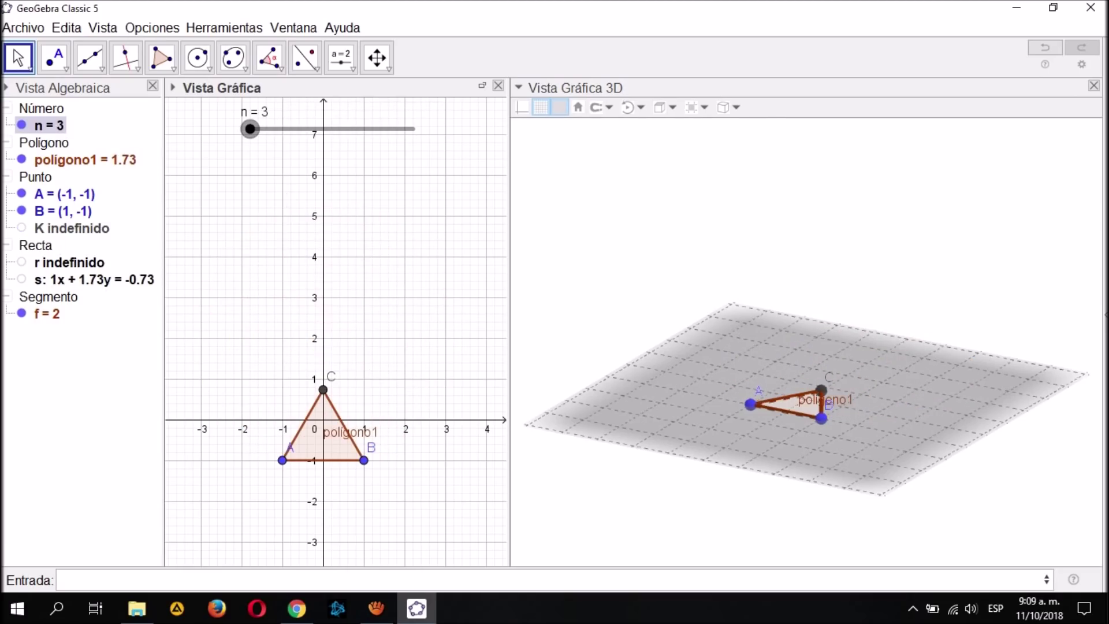
drag(250, 129, 413, 129)
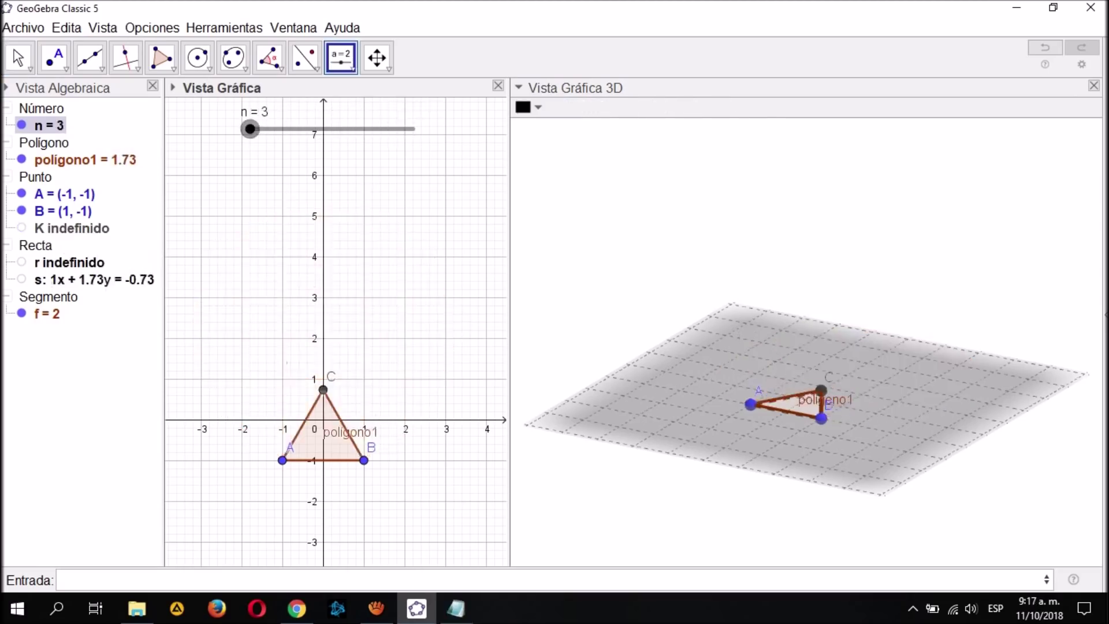
drag(251, 129, 413, 129)
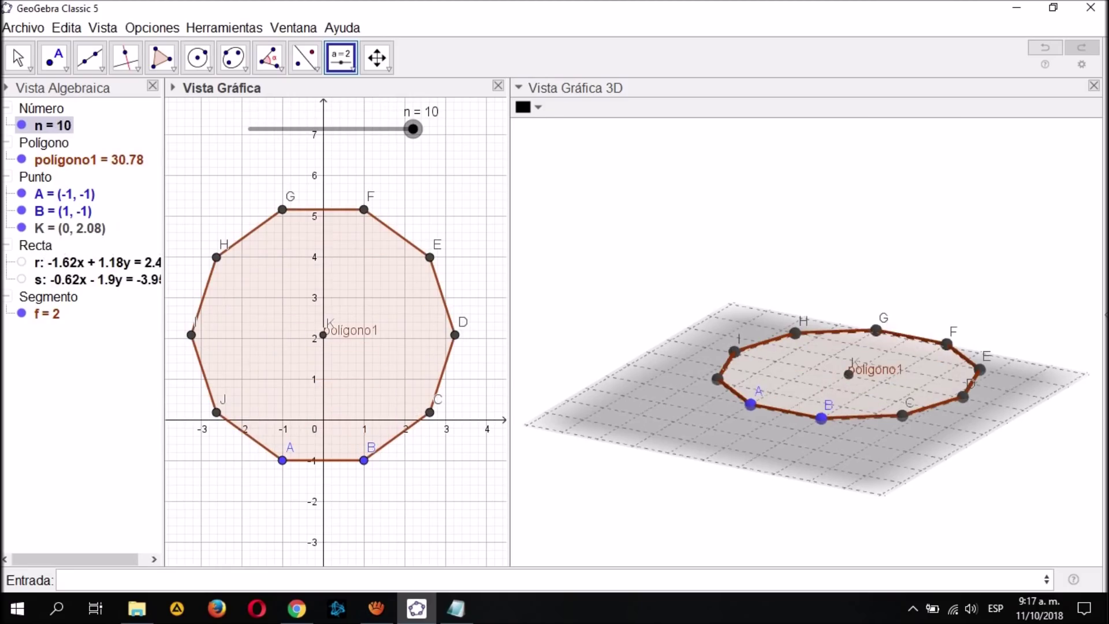
Enter the 3D point definition (x(A),y(A),h) for a point directly above A.
click(131, 581)
text((x)
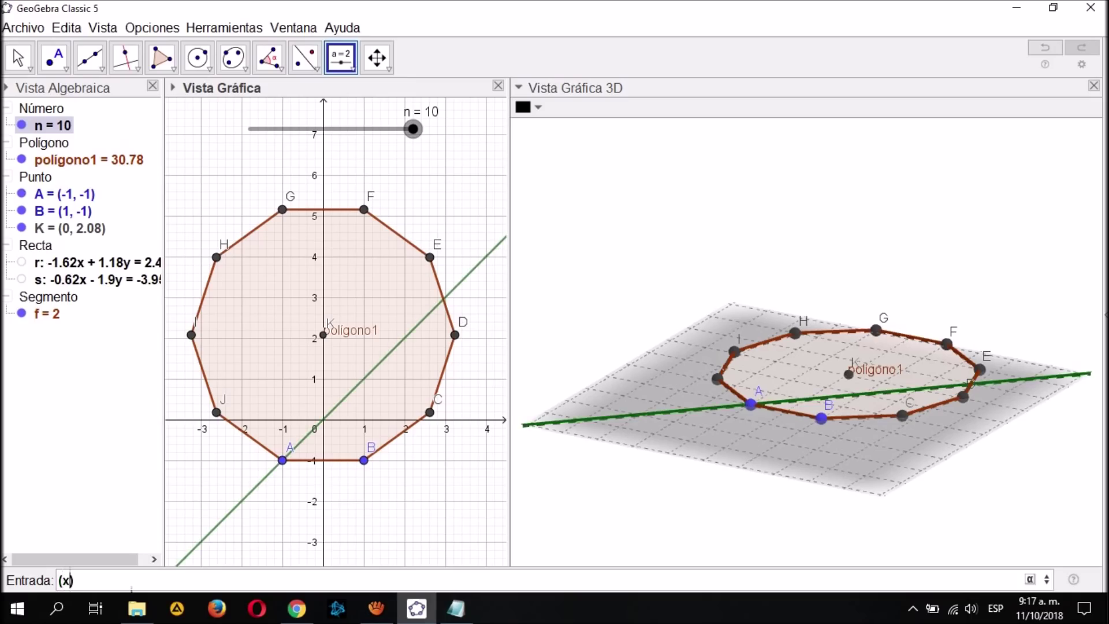
text(()
text(A),)
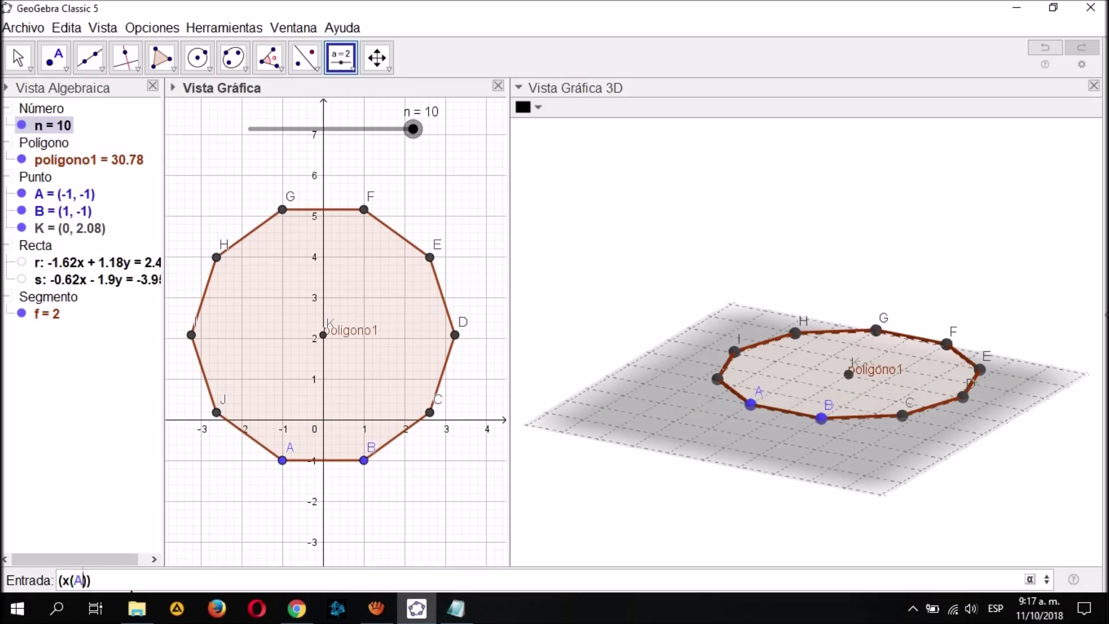
text(y(A),h)
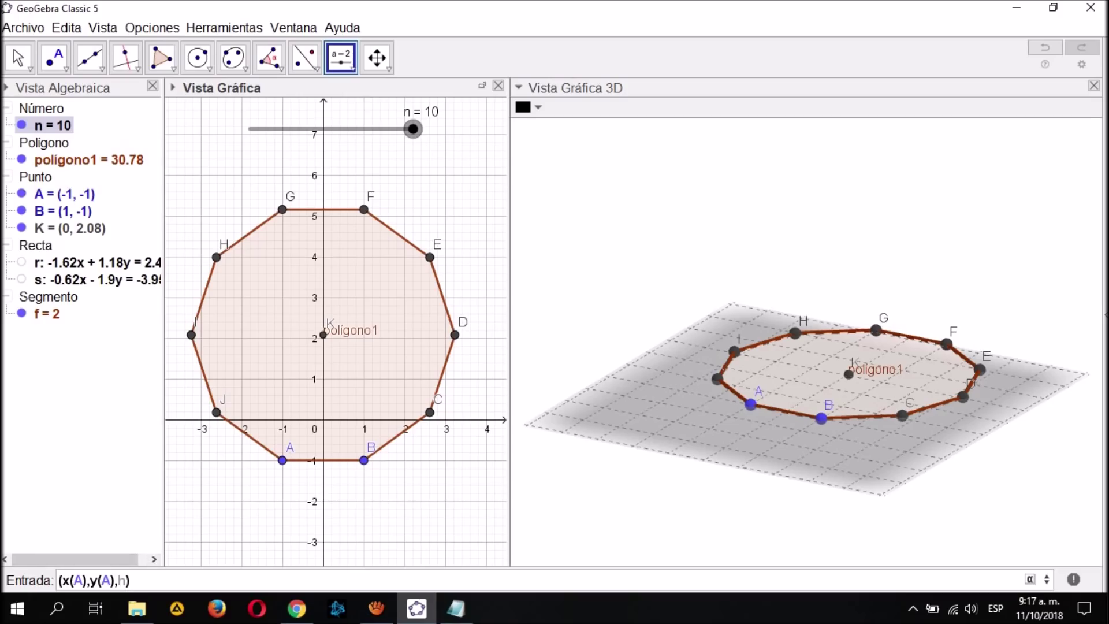
Create a number slider h ranging from 1 to 8 with an increment of 0,1 below the n slider.
click(341, 58)
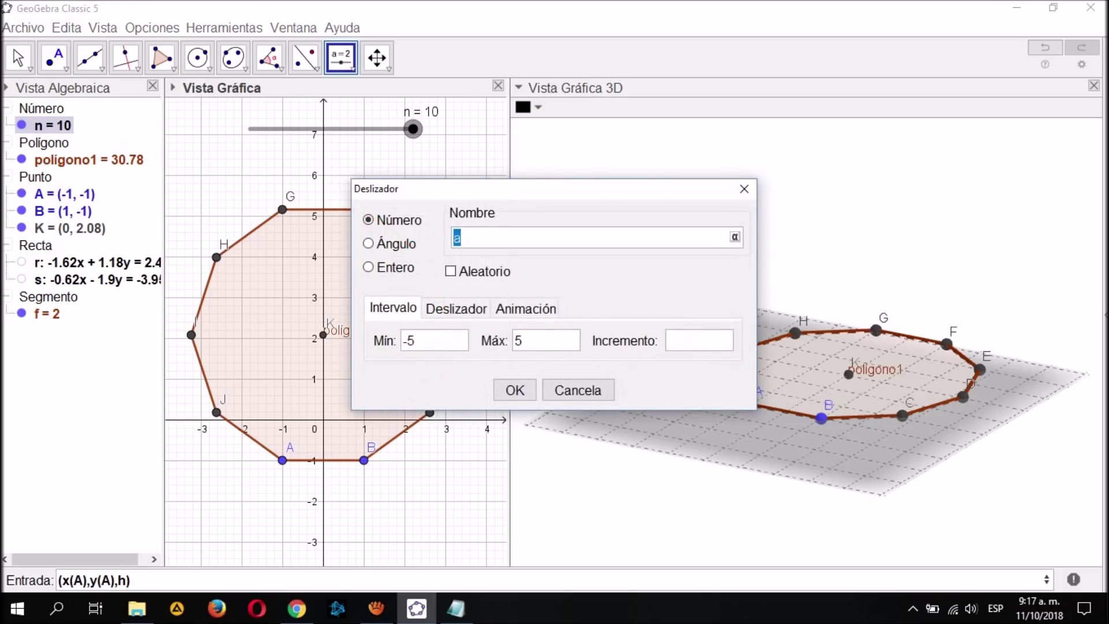
text(h)
key(Tab)
key(Tab)
key(Tab)
text(1)
key(Tab)
text(80,1)
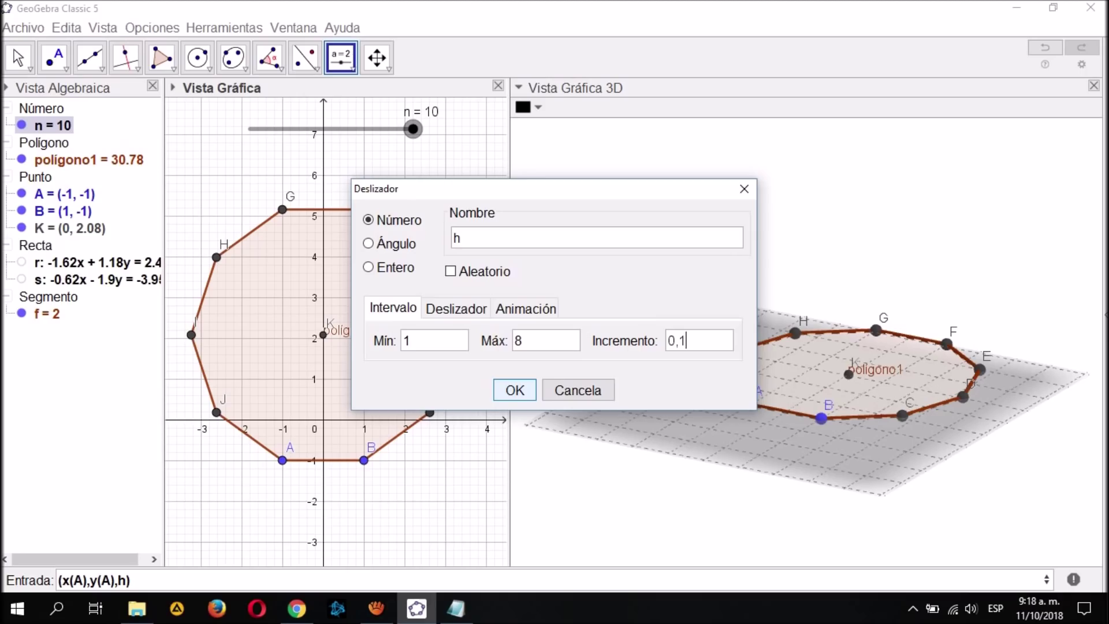
key(Return)
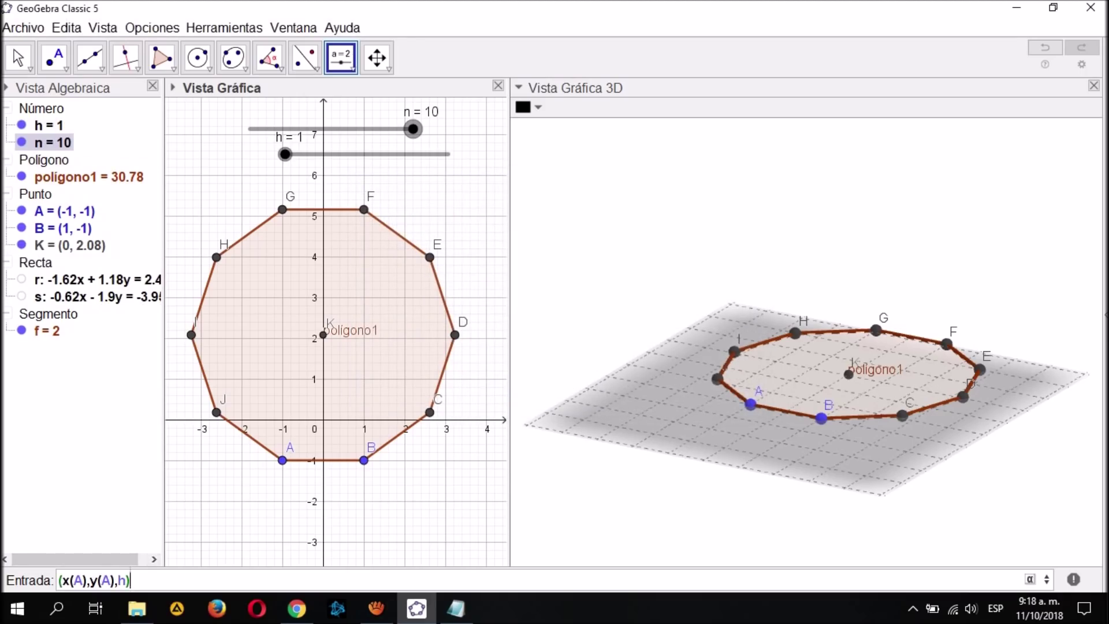
Create the point (x(A),y(A),h) above A and raise it by setting h to 4.2.
key(Return)
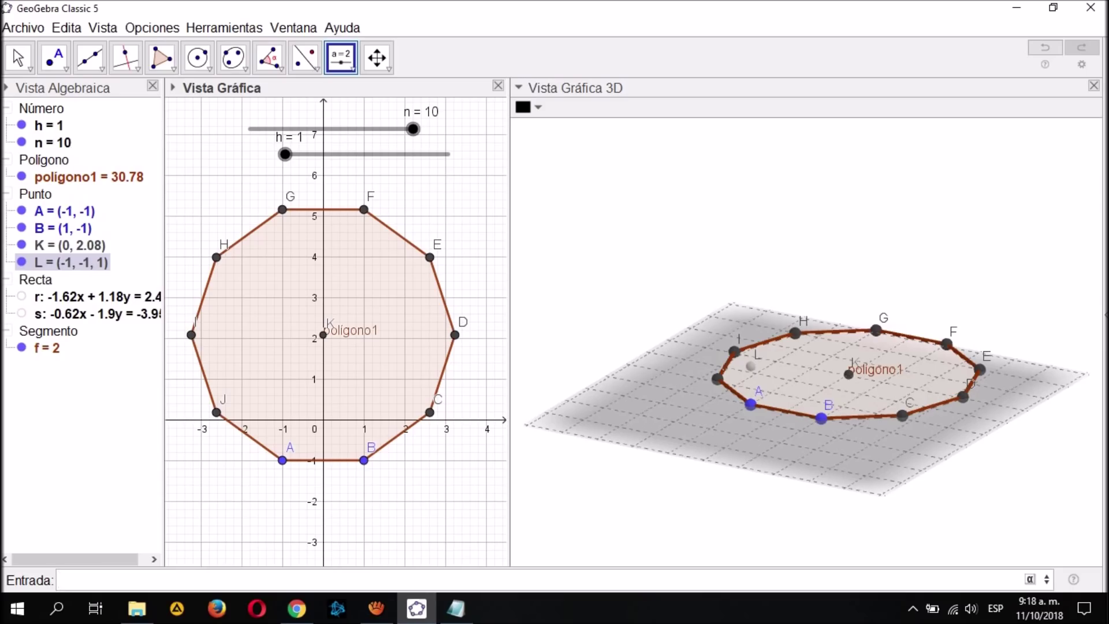
drag(285, 154, 360, 154)
click(647, 220)
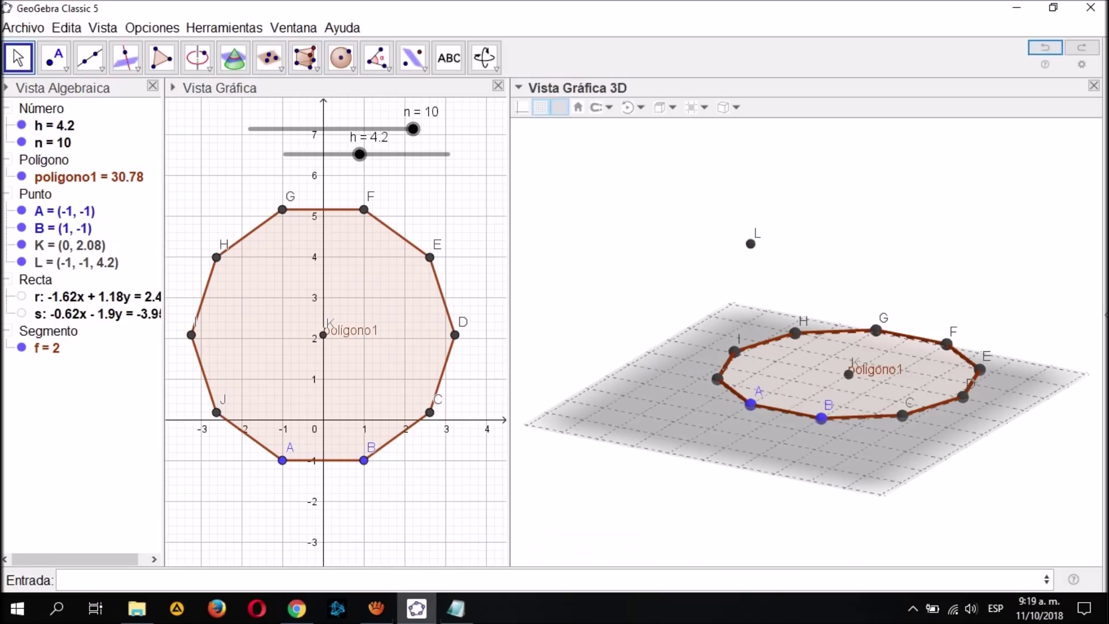
Build a prism in the 3D view with the regular polygon as its base and point L as its top vertex.
click(305, 58)
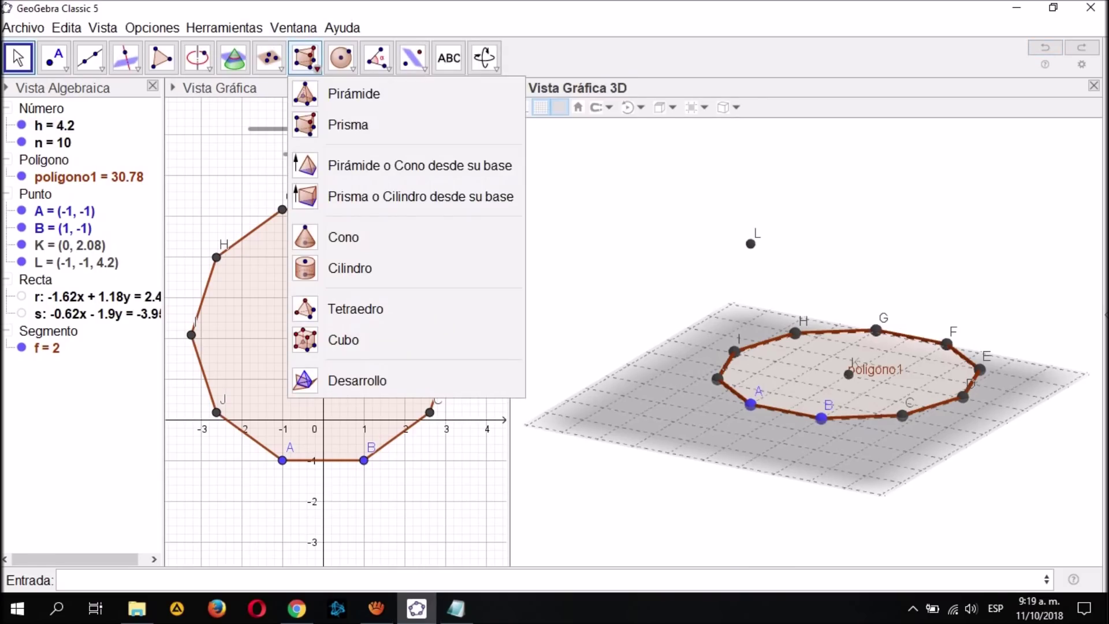
click(348, 125)
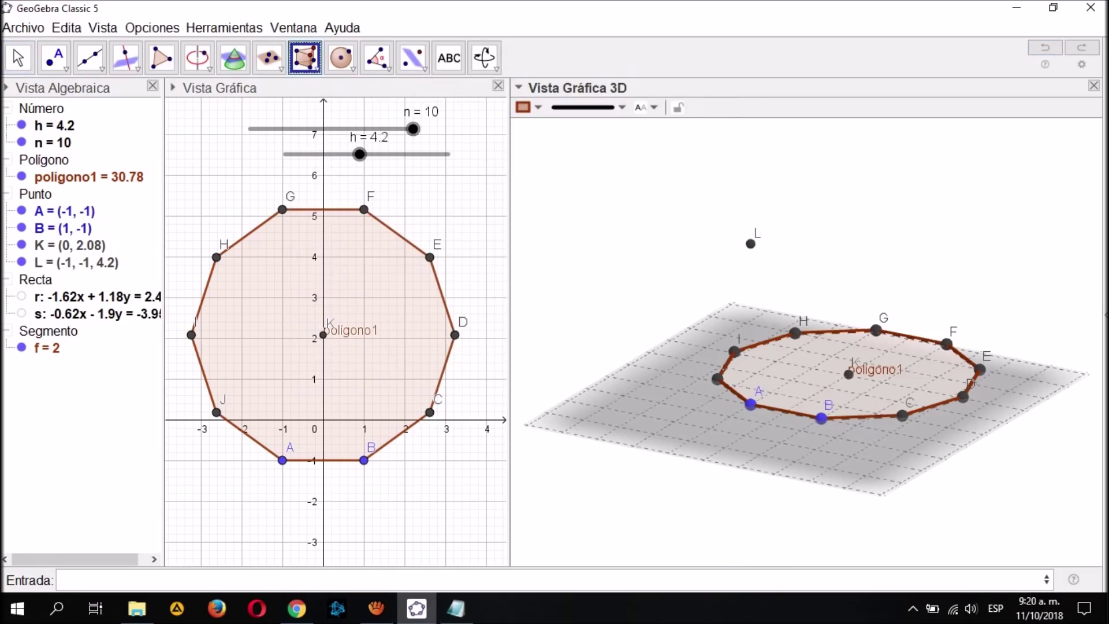
click(801, 375)
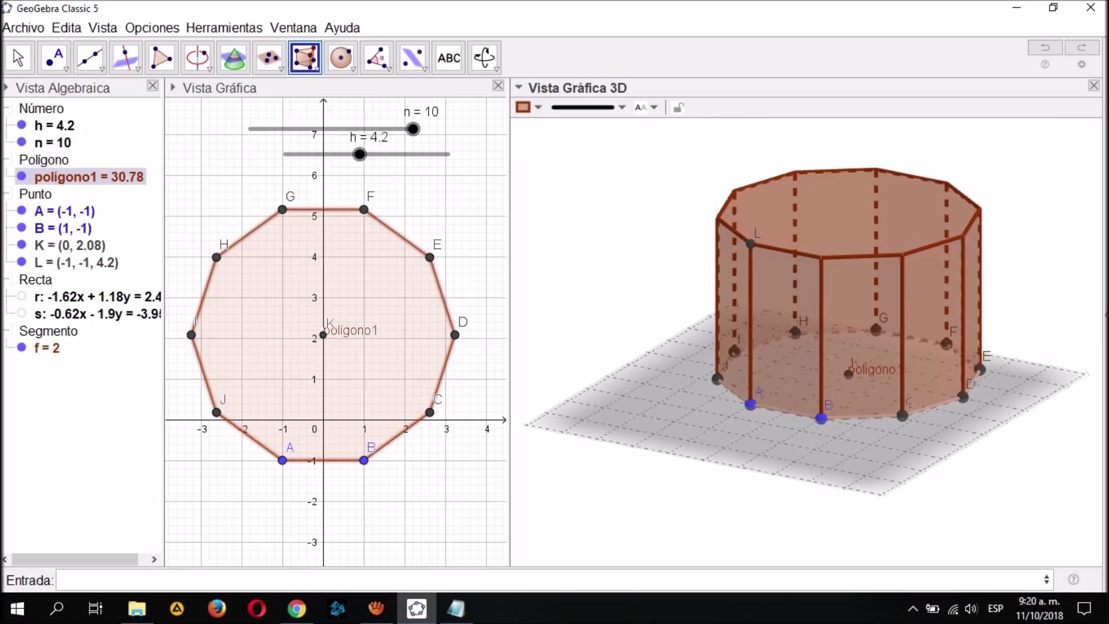
click(750, 243)
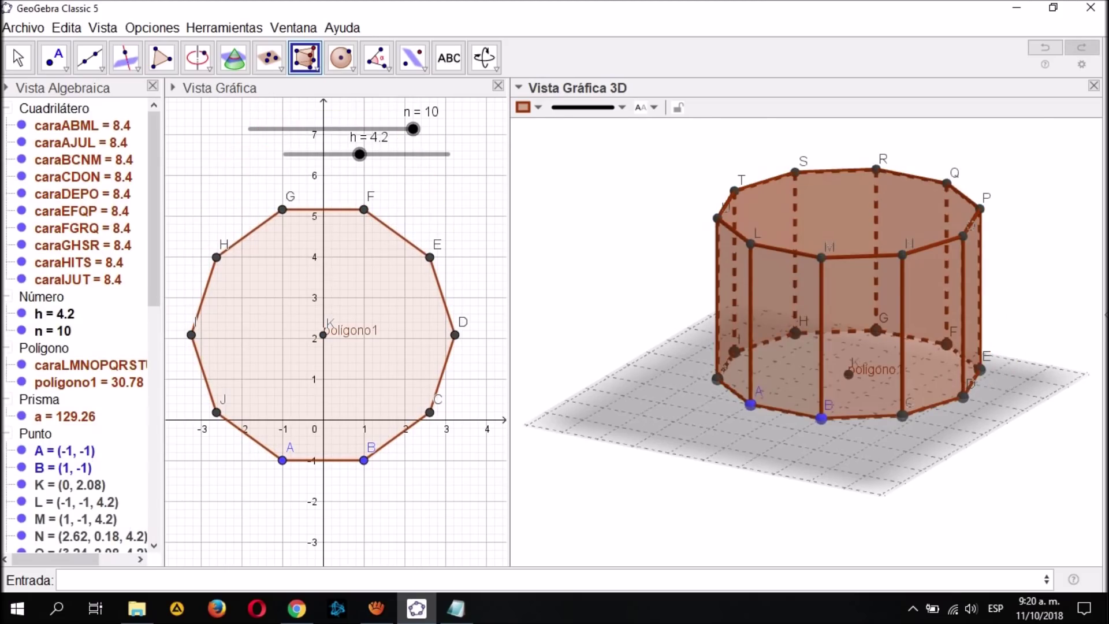
Set h to 4.6 and n to 8, and create the prism's net in the 3D view, keeping slider b at 1.
mouse_move(360, 155)
mouse_down()
mouse_move(321, 154)
mouse_move(404, 154)
mouse_move(356, 154)
mouse_up()
drag(413, 129, 366, 129)
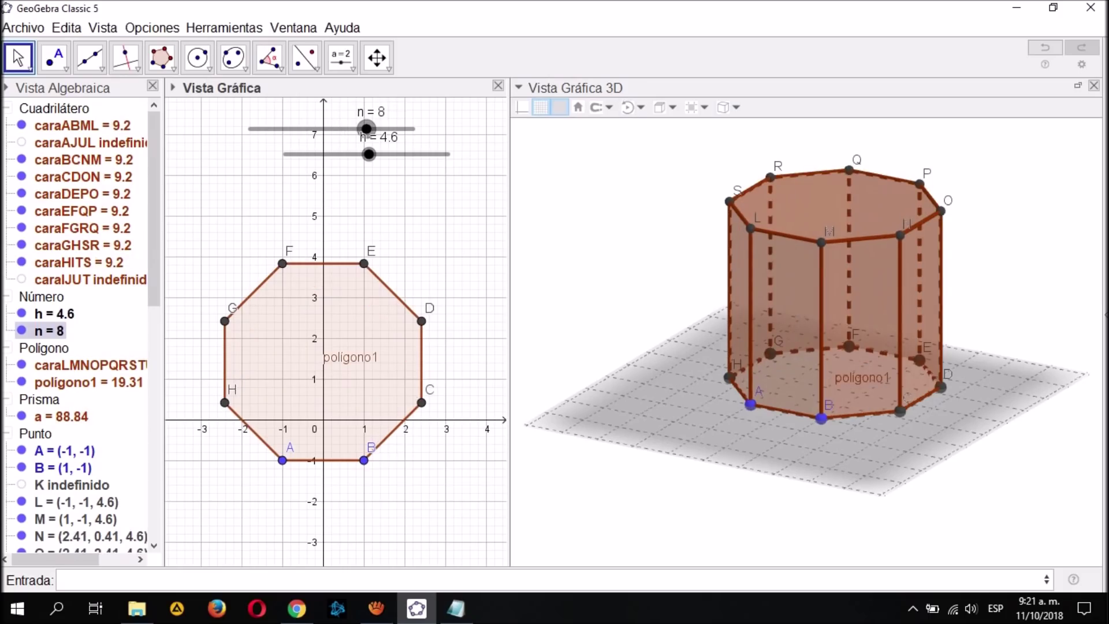
click(807, 341)
click(306, 58)
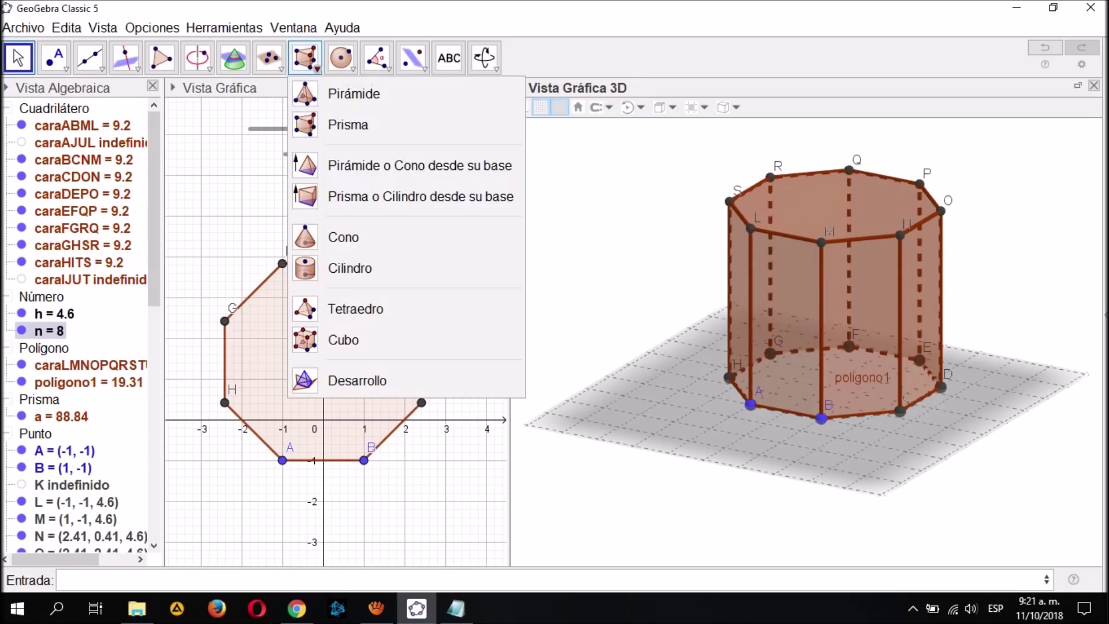
click(357, 380)
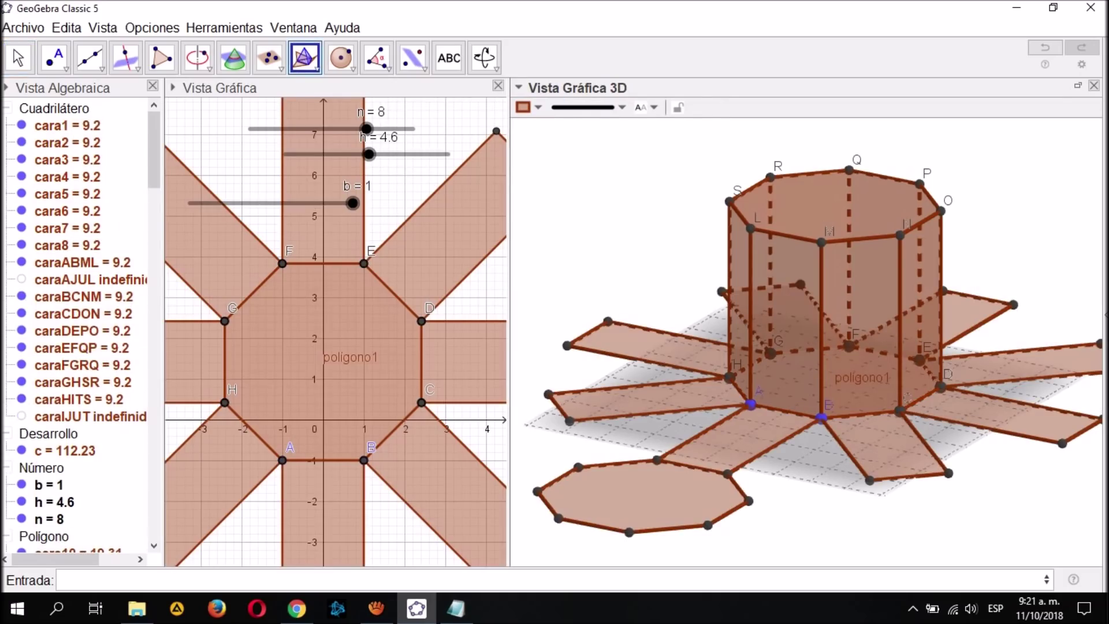
click(352, 202)
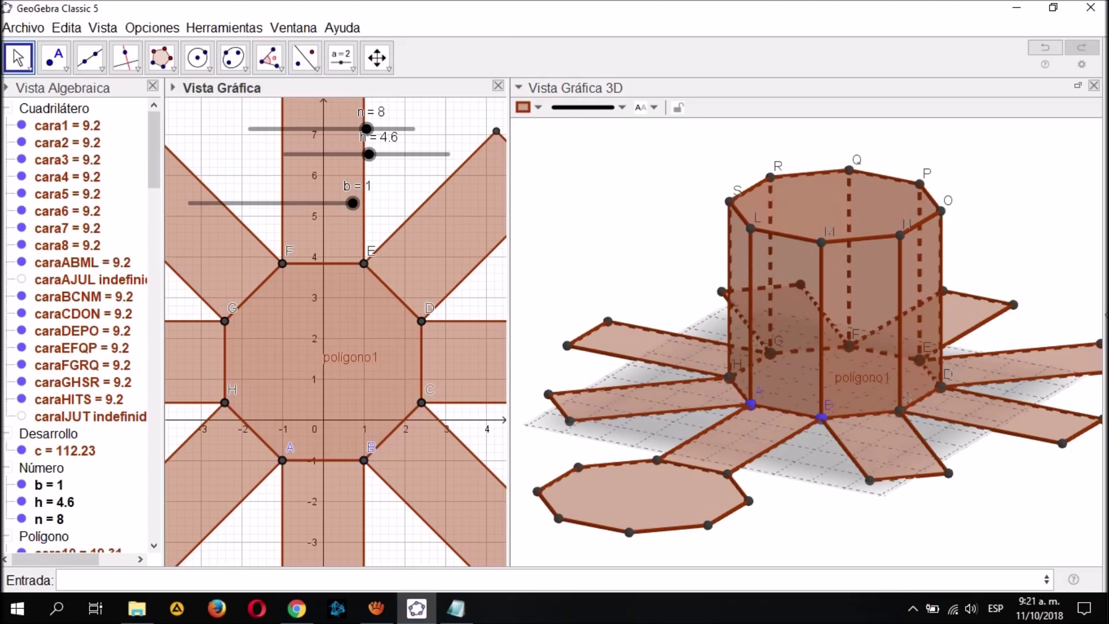
mouse_move(352, 202)
mouse_down()
mouse_move(190, 203)
mouse_move(353, 203)
mouse_up()
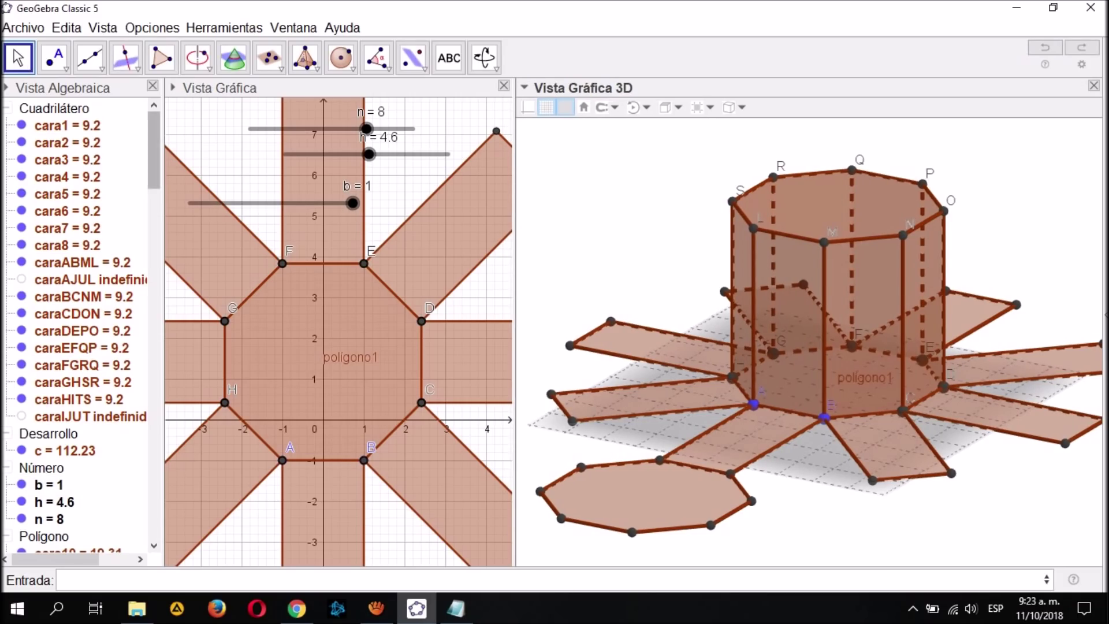
Recolor all segments of the prism and its net to dark blue 0, 0, 204.
drag(154, 150, 153, 363)
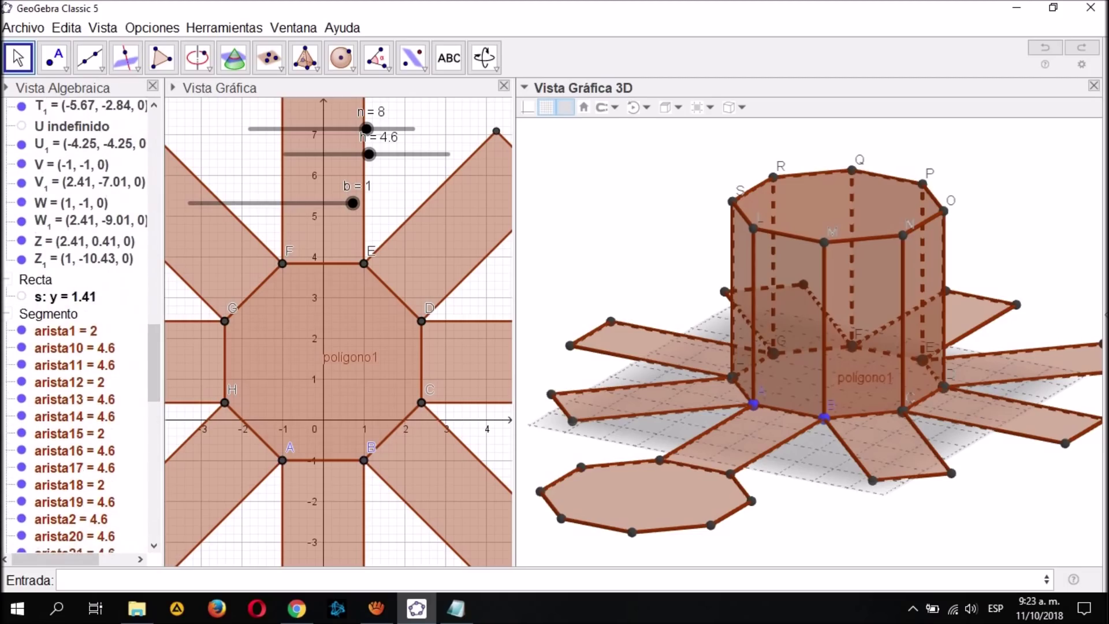
click(47, 314)
right_click(50, 314)
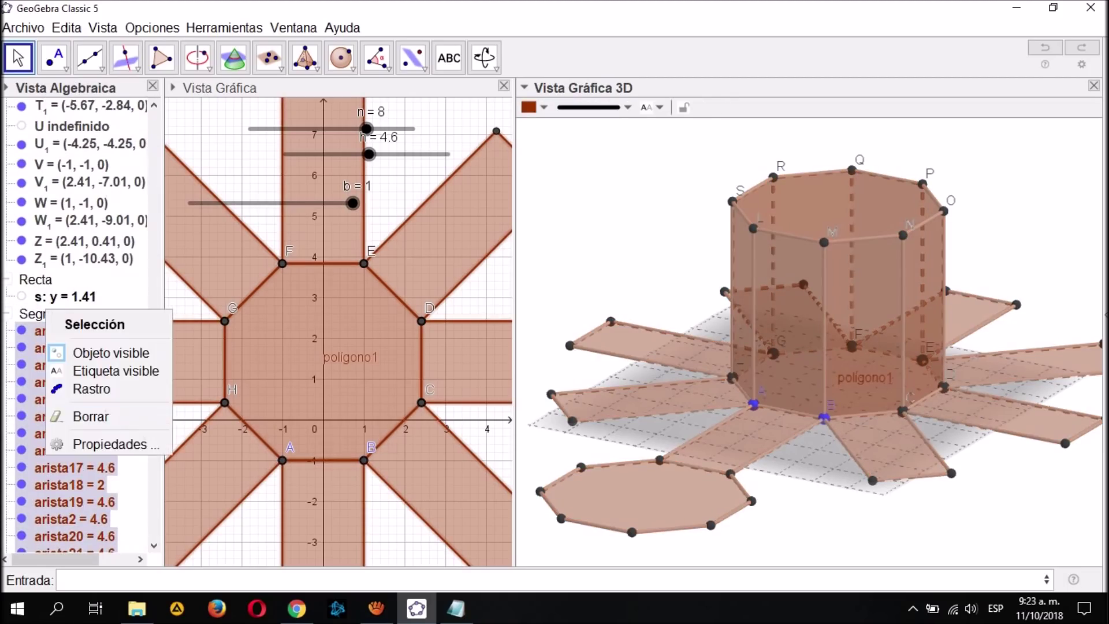
click(78, 445)
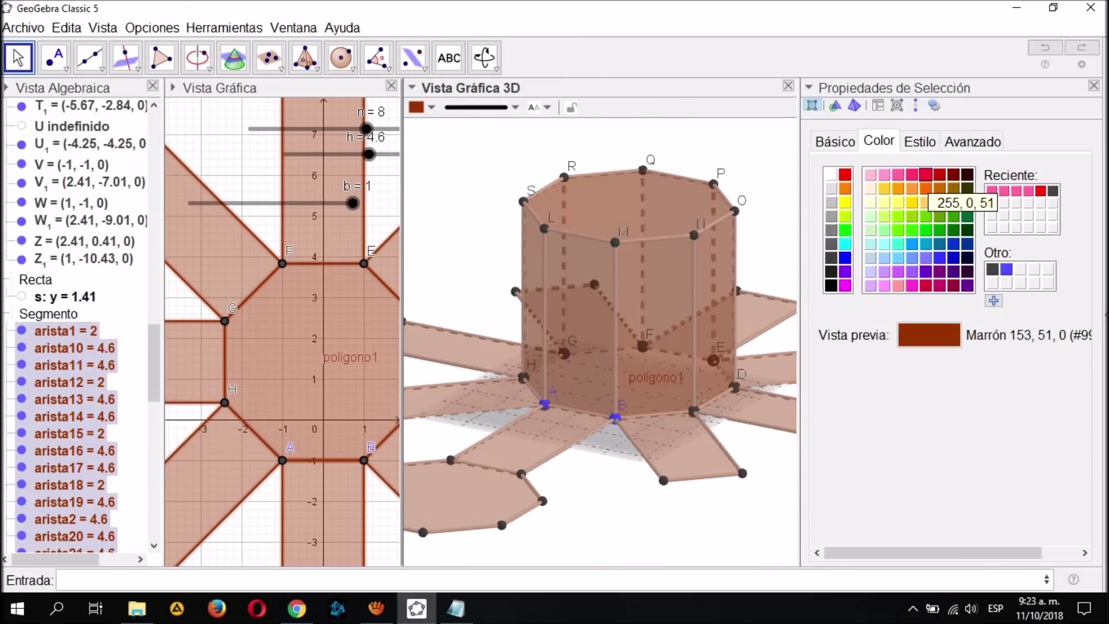
click(925, 174)
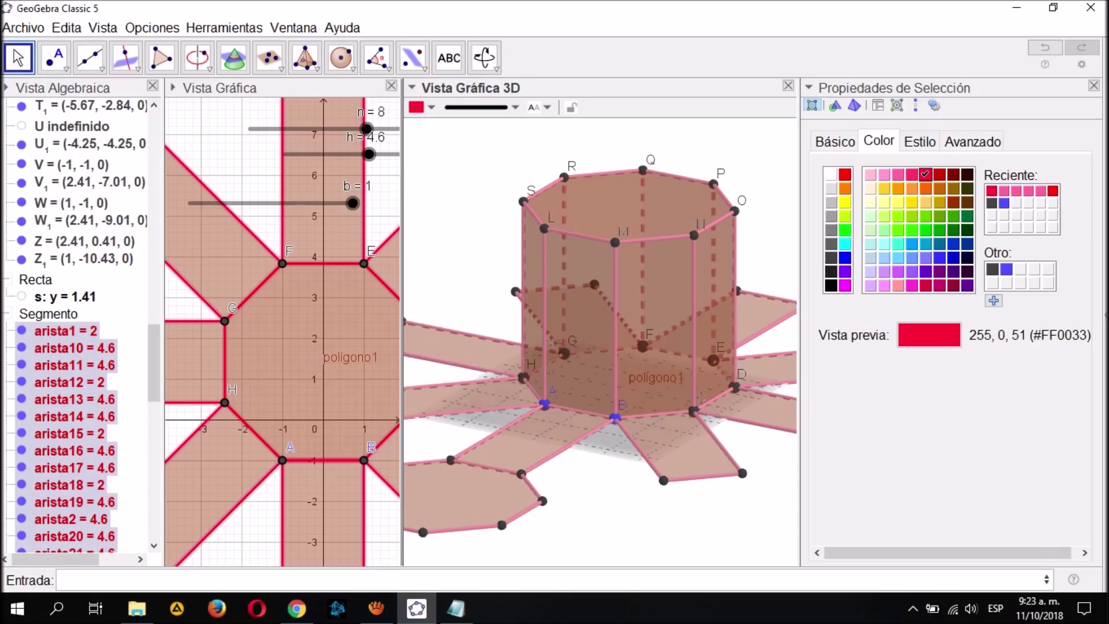
click(953, 256)
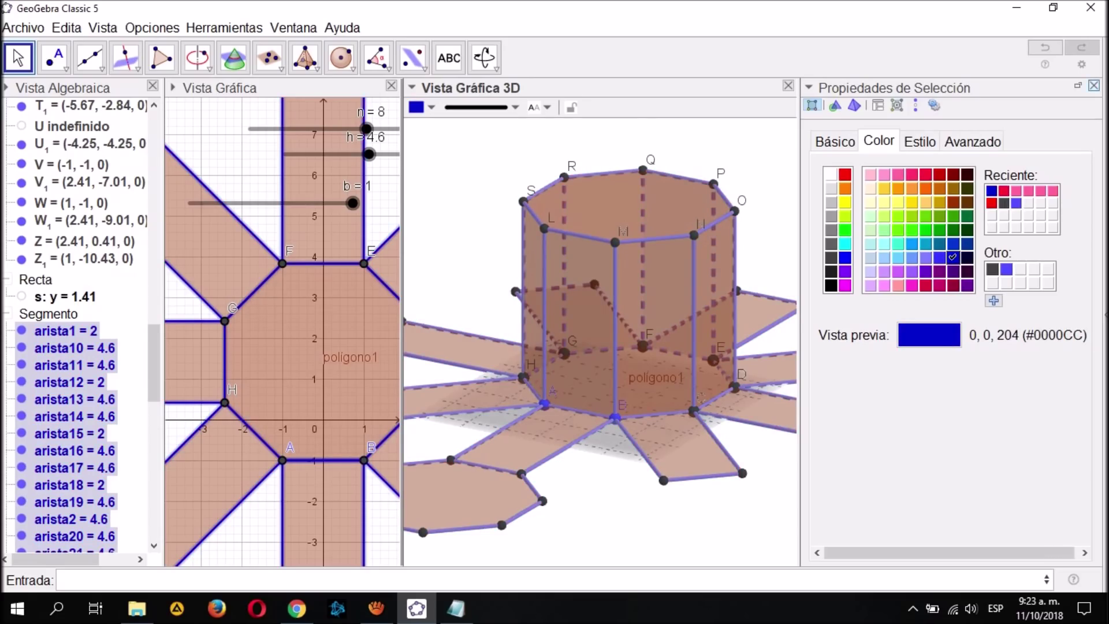
scroll(75, 404, up, 4)
scroll(75, 324, up, 10)
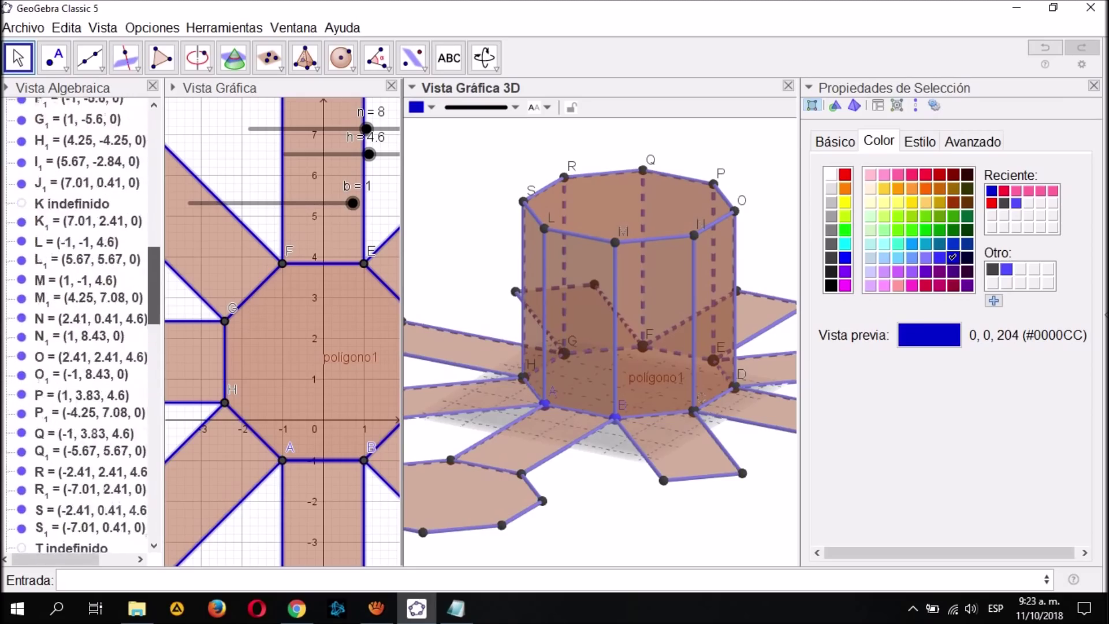
click(1094, 86)
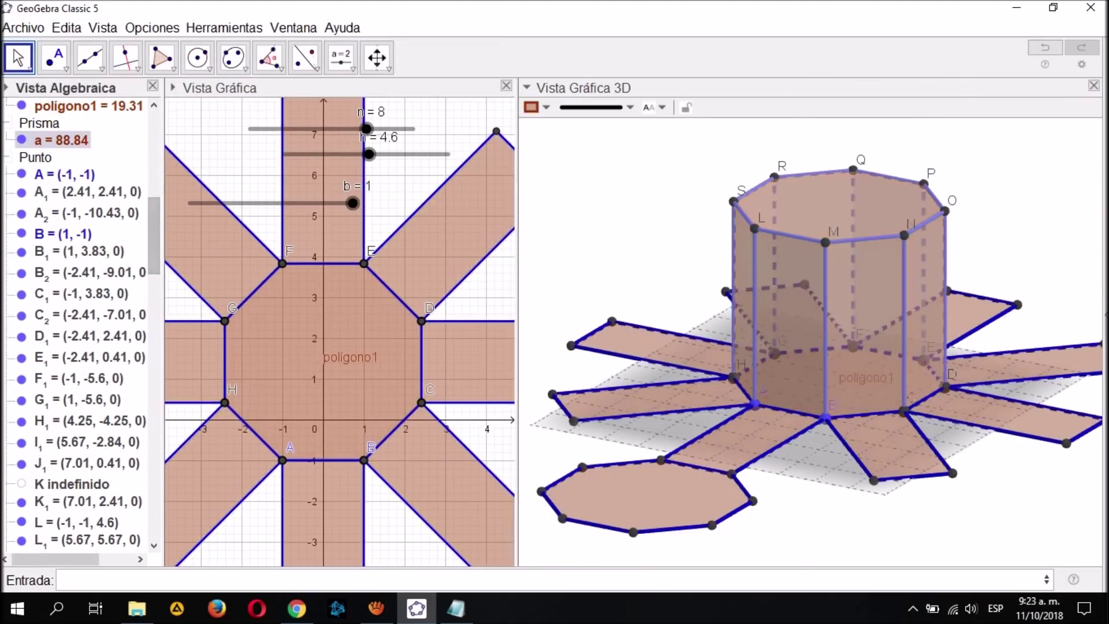
Change the color of prism a to light purple (Púrpura claro).
right_click(48, 140)
click(110, 272)
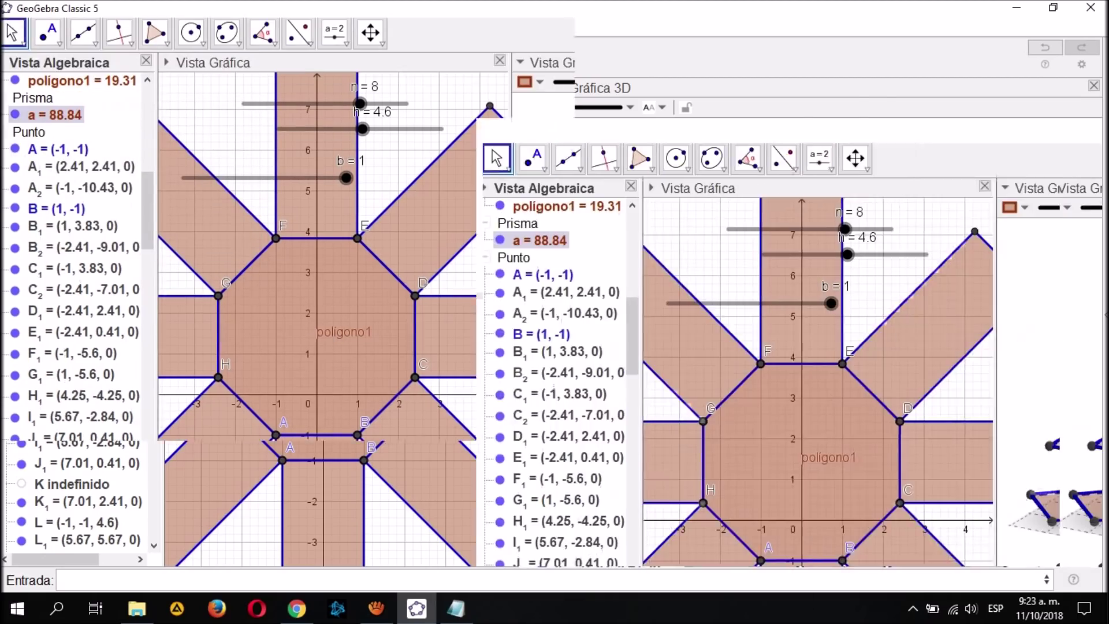
click(849, 276)
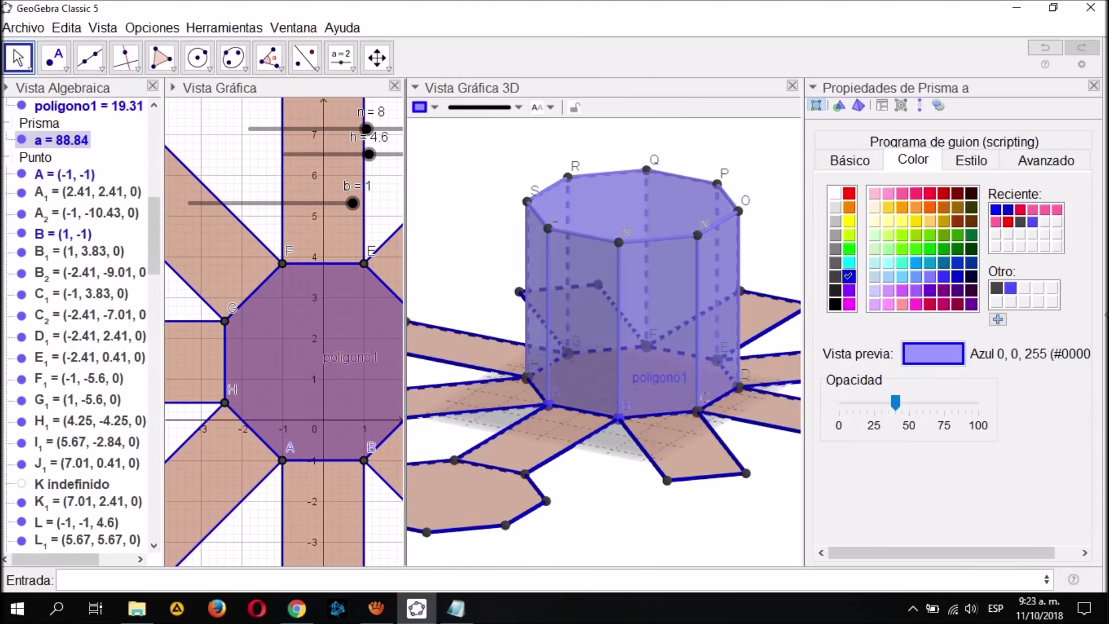
click(916, 262)
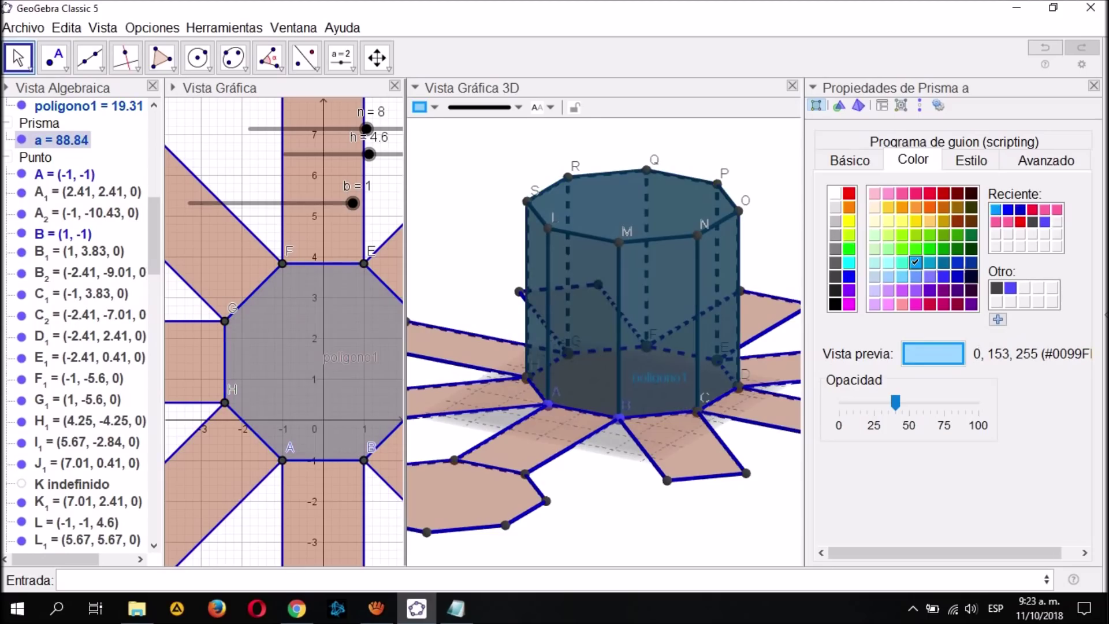
click(874, 290)
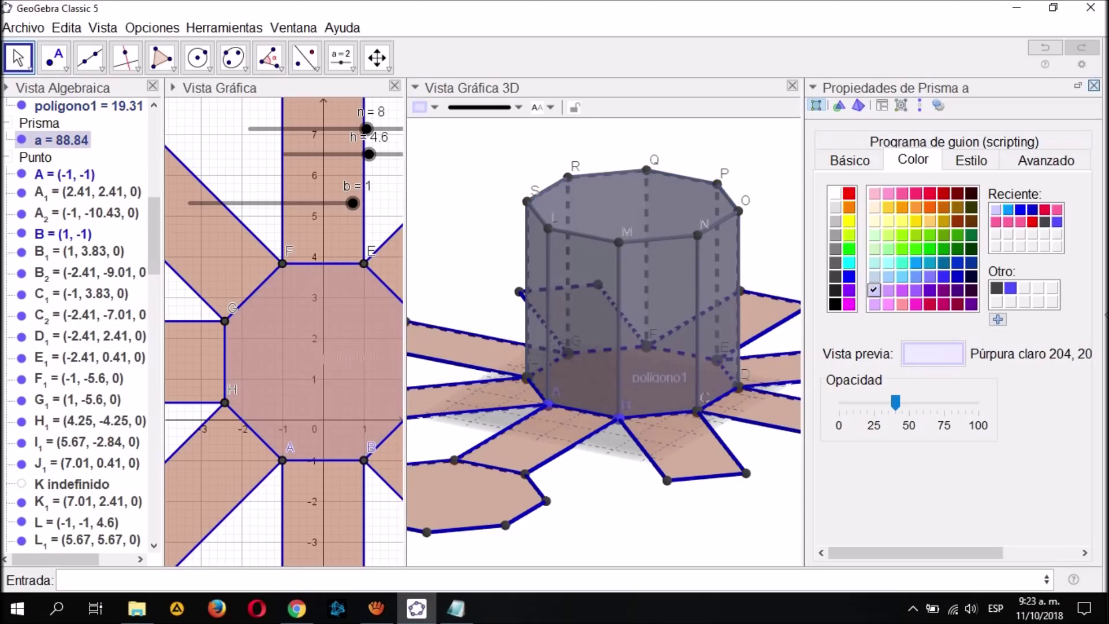
click(1094, 85)
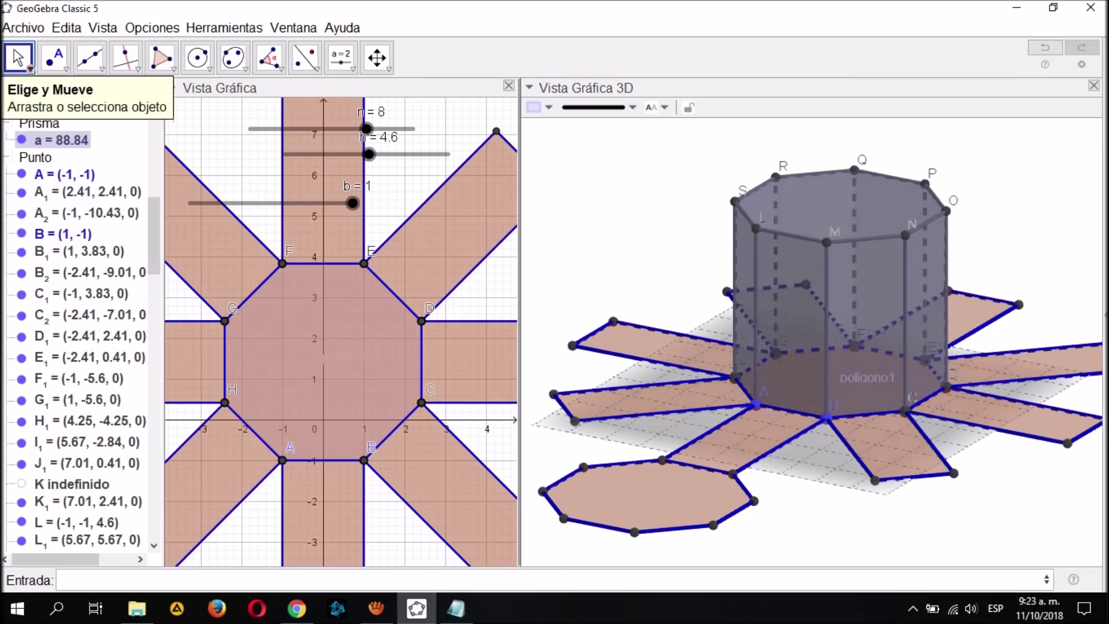
Line up the n, h and b sliders one below another in the upper-right corner of the 2D graphics view.
drag(404, 185, 383, 230)
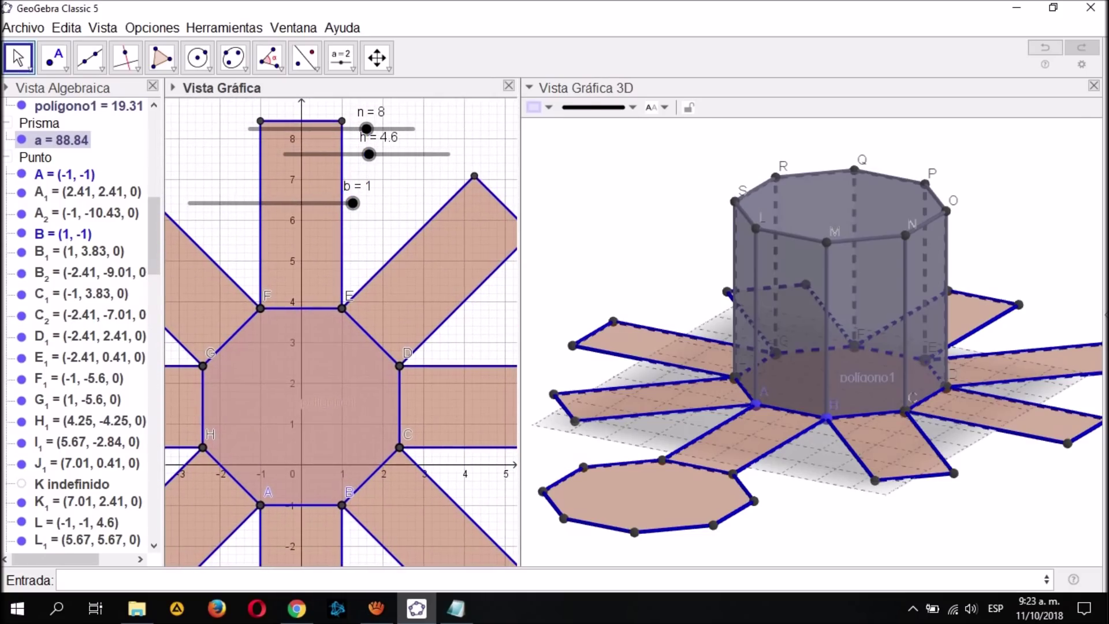
drag(367, 129, 461, 120)
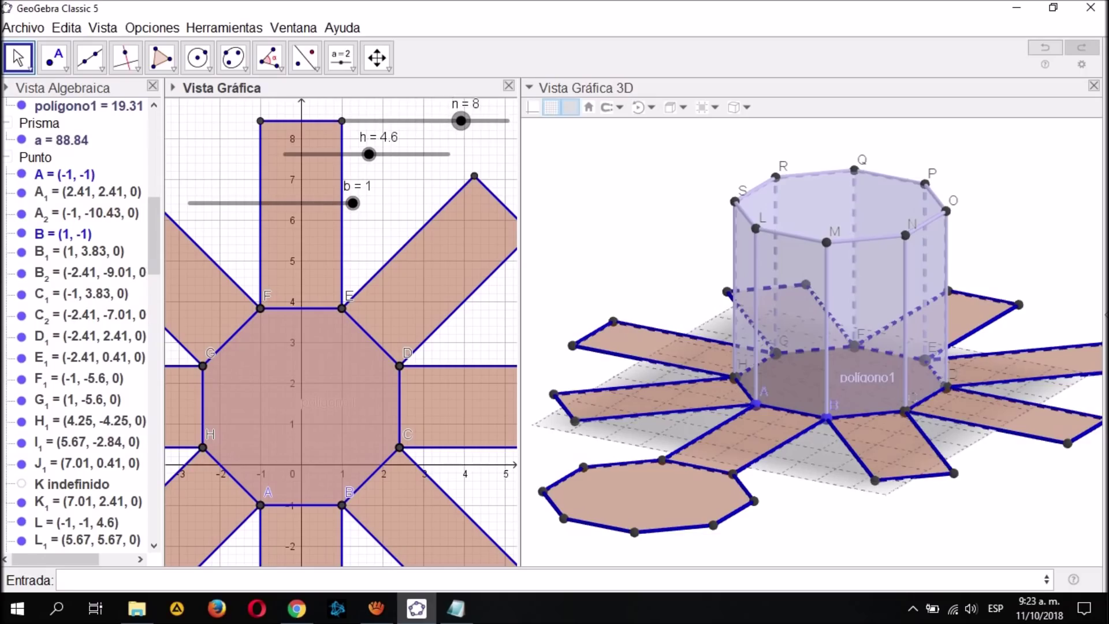
drag(368, 154, 433, 143)
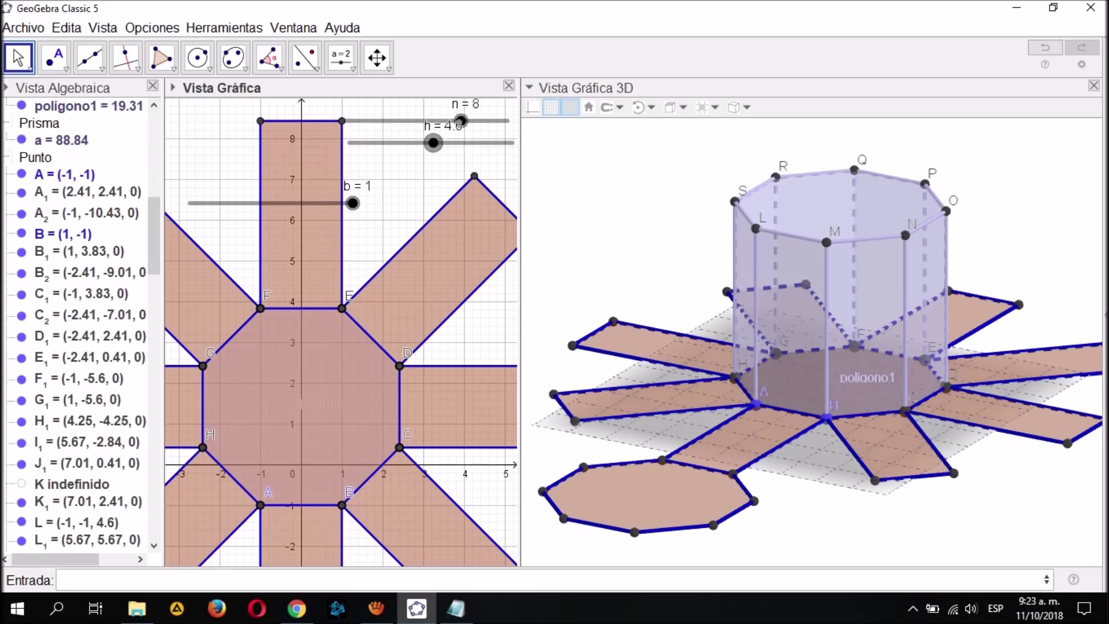
drag(347, 203, 506, 162)
mouse_move(384, 226)
mouse_down()
mouse_move(408, 231)
mouse_move(371, 223)
mouse_up()
drag(434, 142, 427, 141)
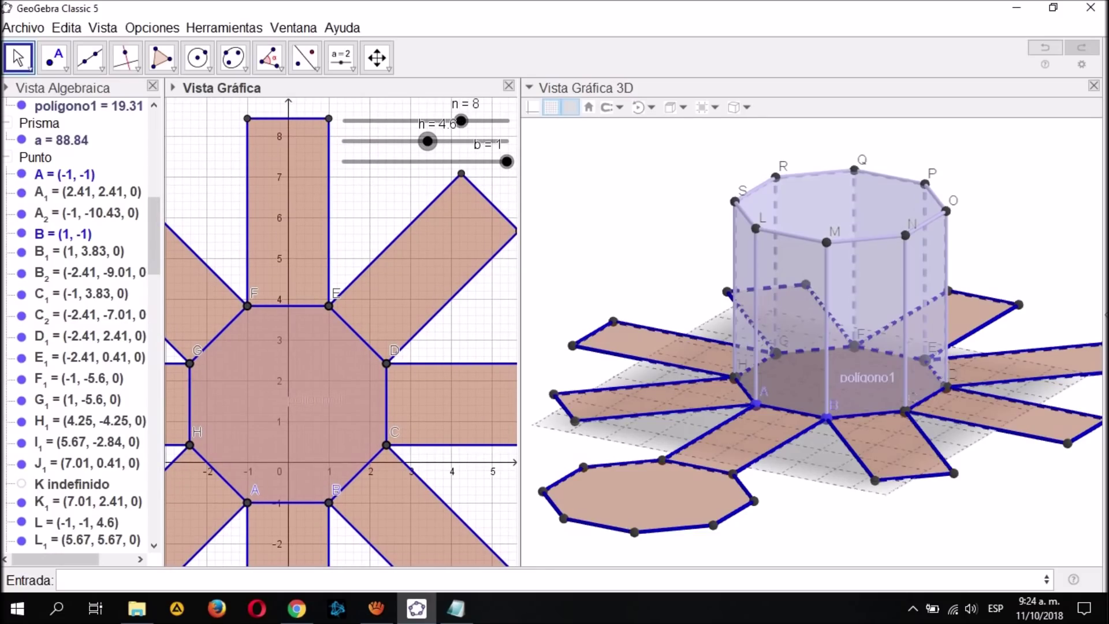
drag(367, 162, 368, 162)
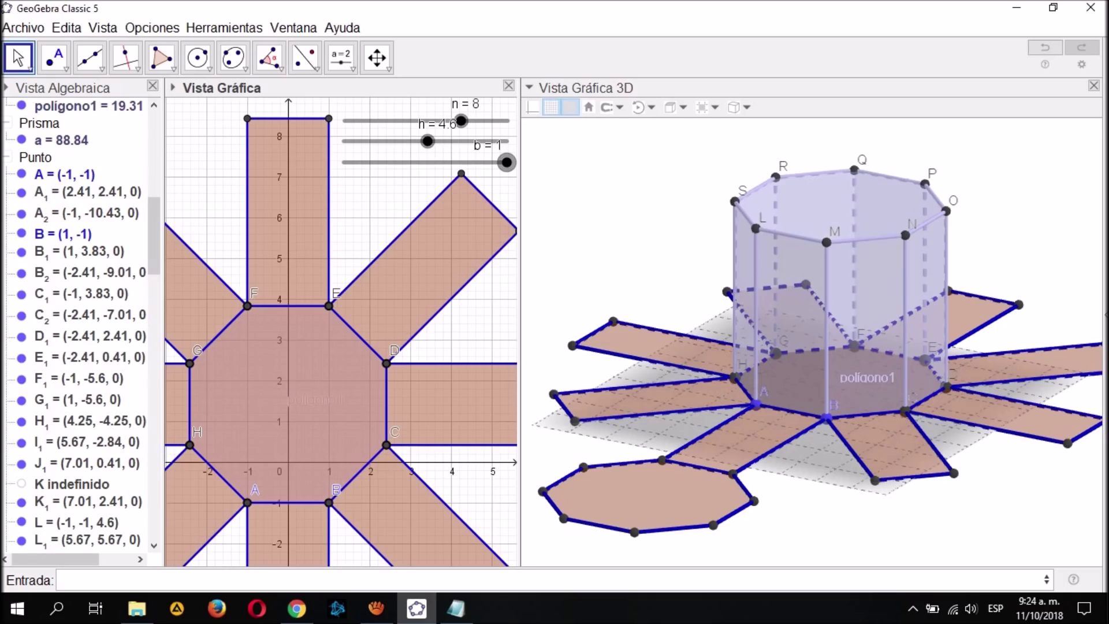
mouse_move(507, 163)
mouse_down()
mouse_move(344, 163)
mouse_move(507, 162)
mouse_up()
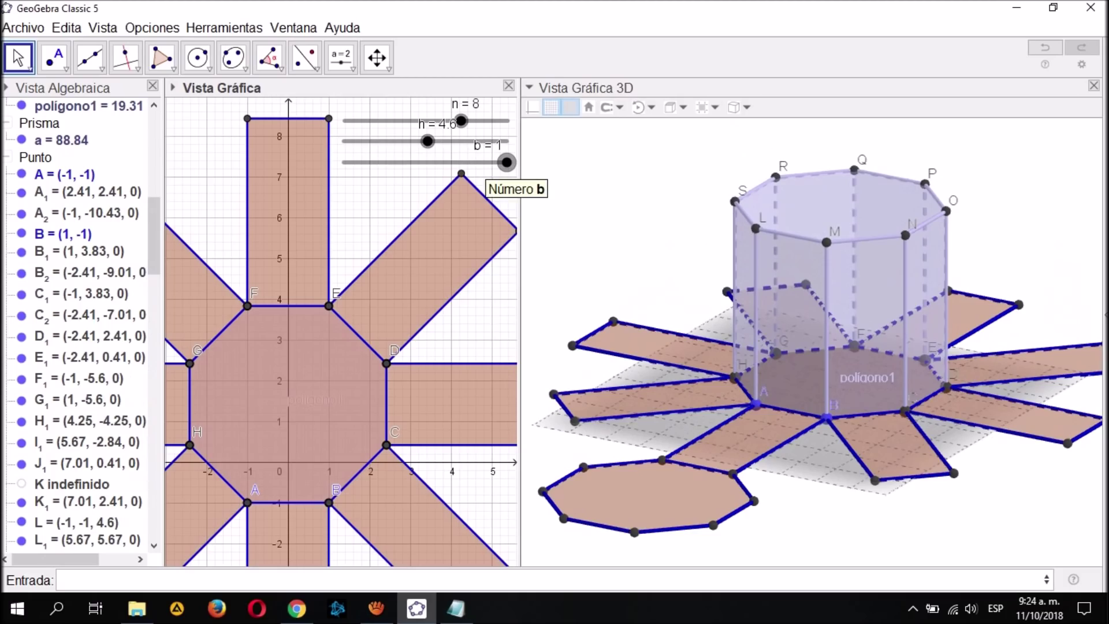
Test the net by folding it with b at 0, raising h to 5.8 and unfolding it with b at 1.
drag(507, 163, 344, 163)
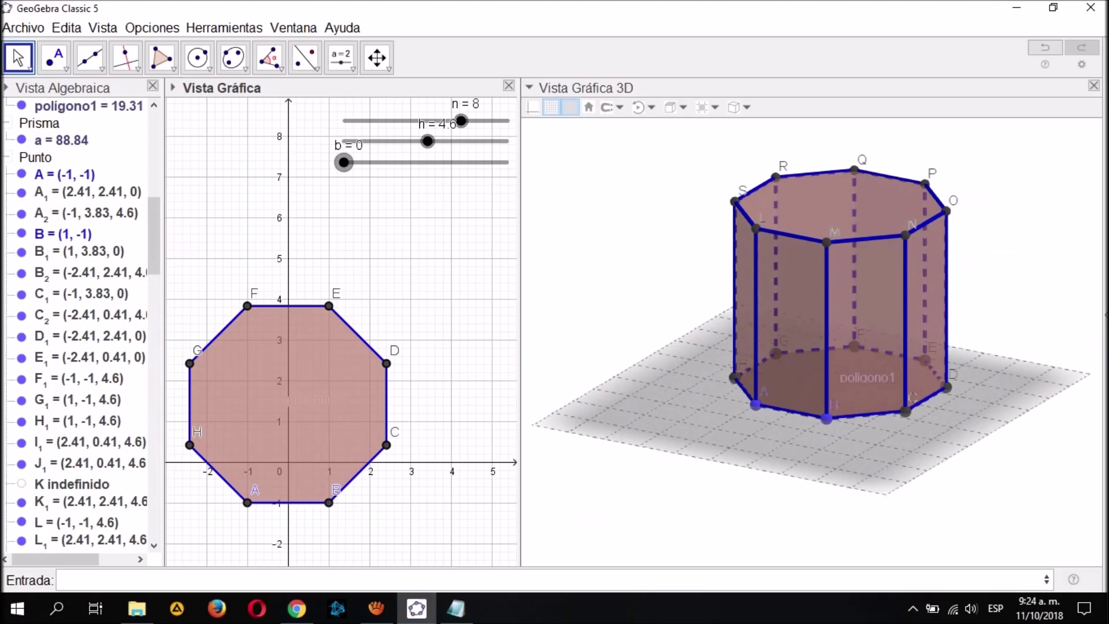
mouse_move(461, 121)
mouse_down()
mouse_move(507, 121)
mouse_move(460, 121)
mouse_move(437, 141)
mouse_move(456, 140)
mouse_up()
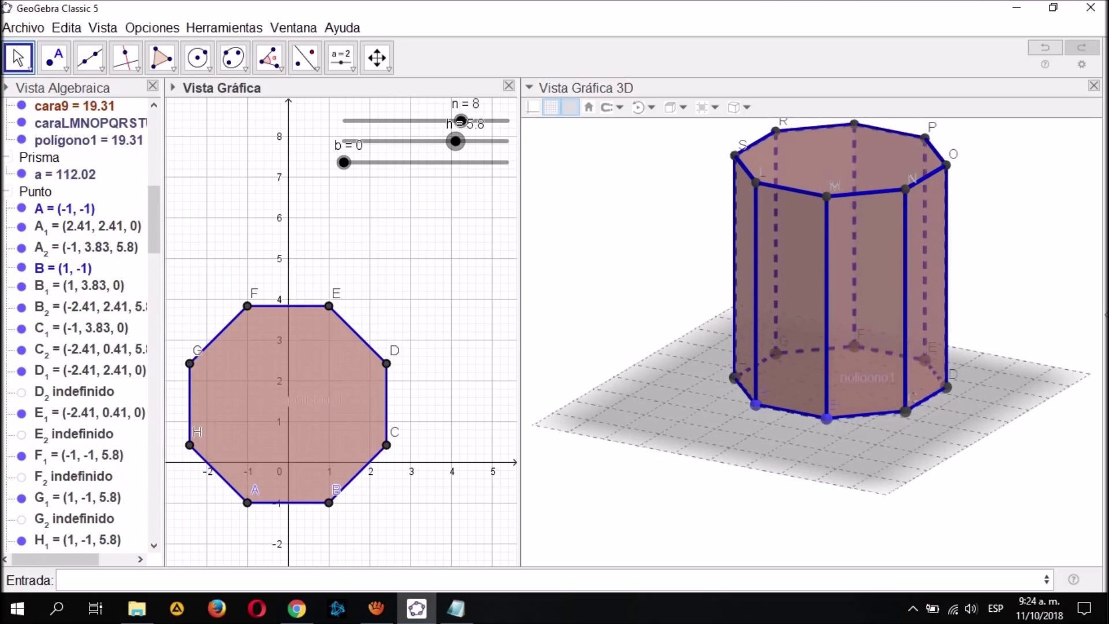
drag(344, 163, 506, 163)
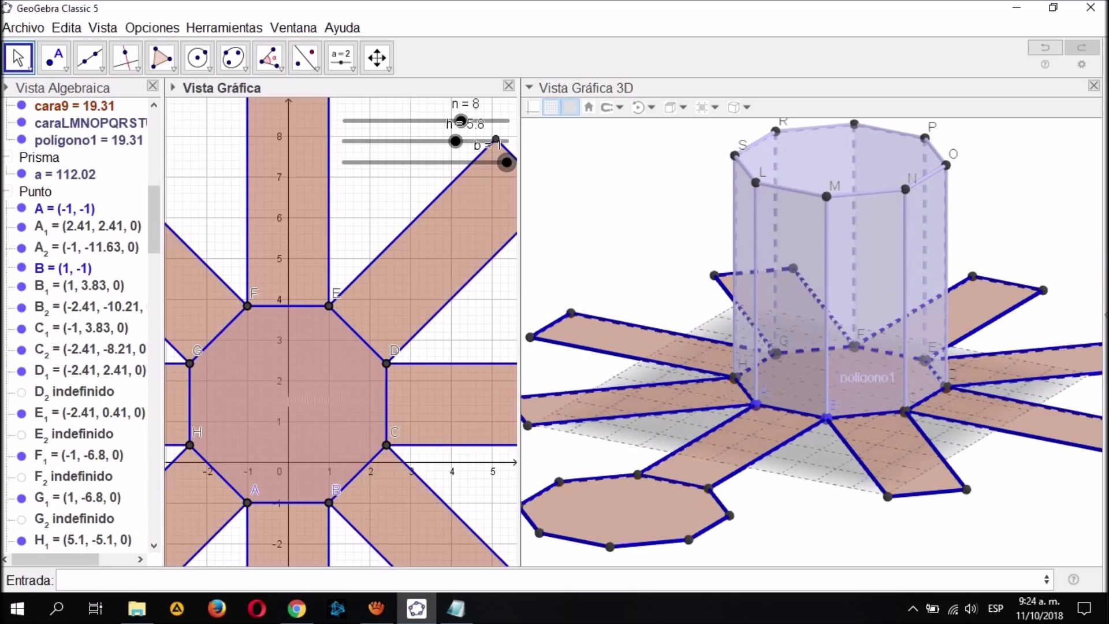